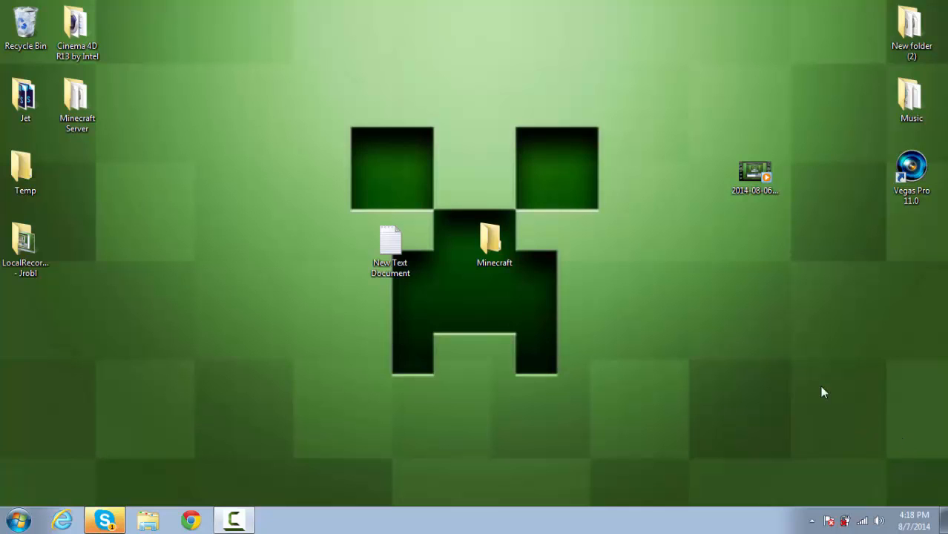
- Look inside the Minecraft folder on the desktop, then minimize its window
double_click(485, 250)
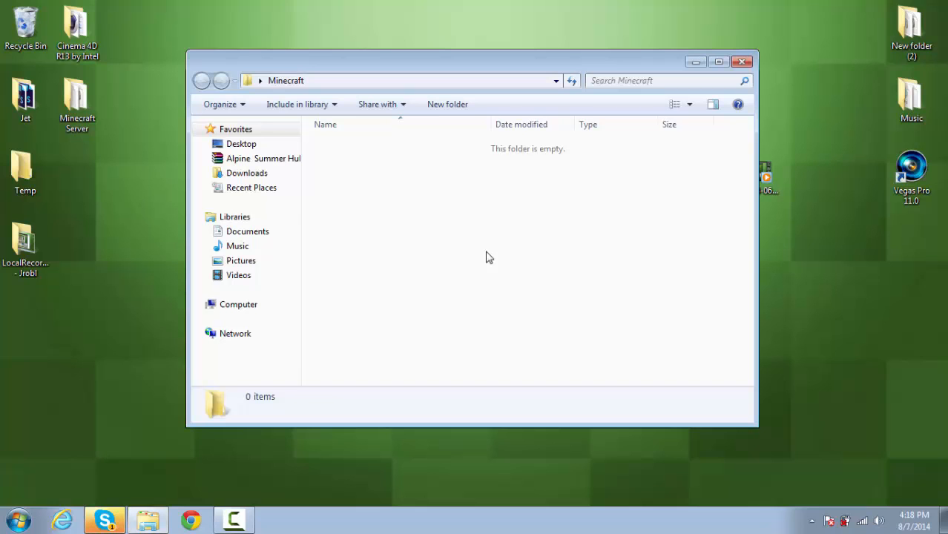
left_click(798, 276)
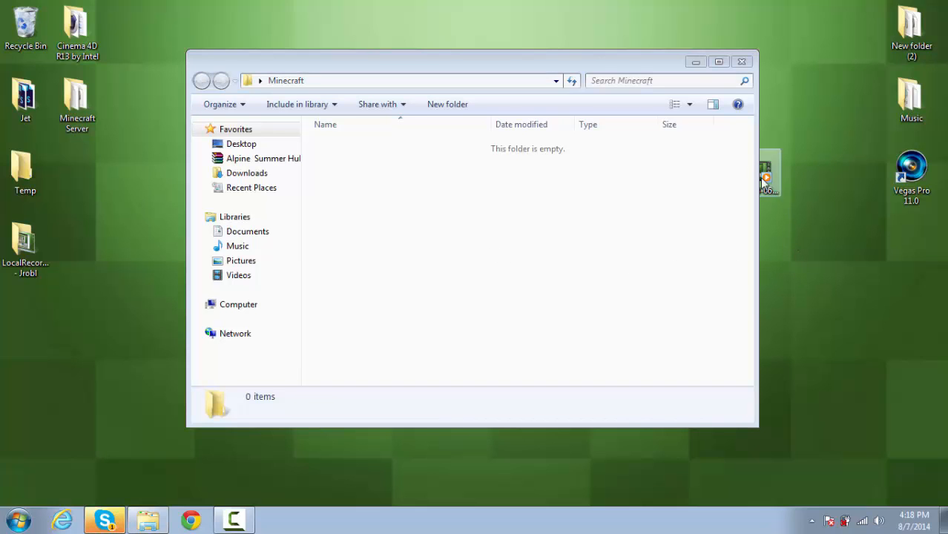
left_click(693, 62)
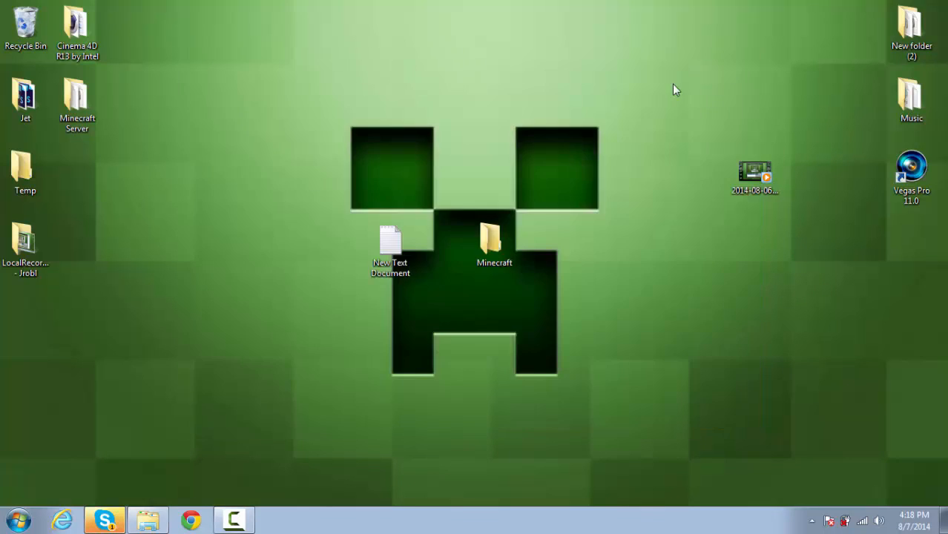
- Search the web in Chrome for "craftbukket" and open the CraftBukkit downloads page on dl.bukkit.org
left_click(190, 520)
left_click(163, 28)
type("craftbu")
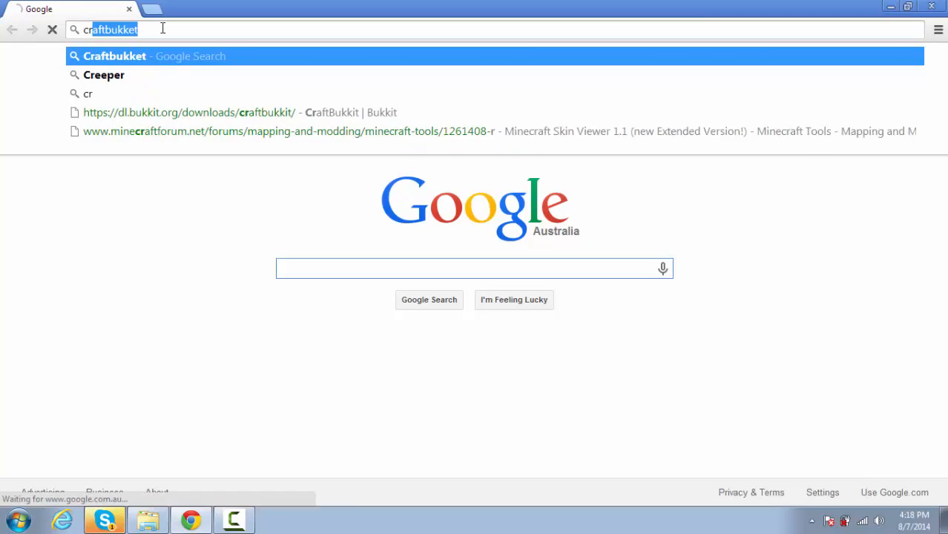
type("kket")
key("Return")
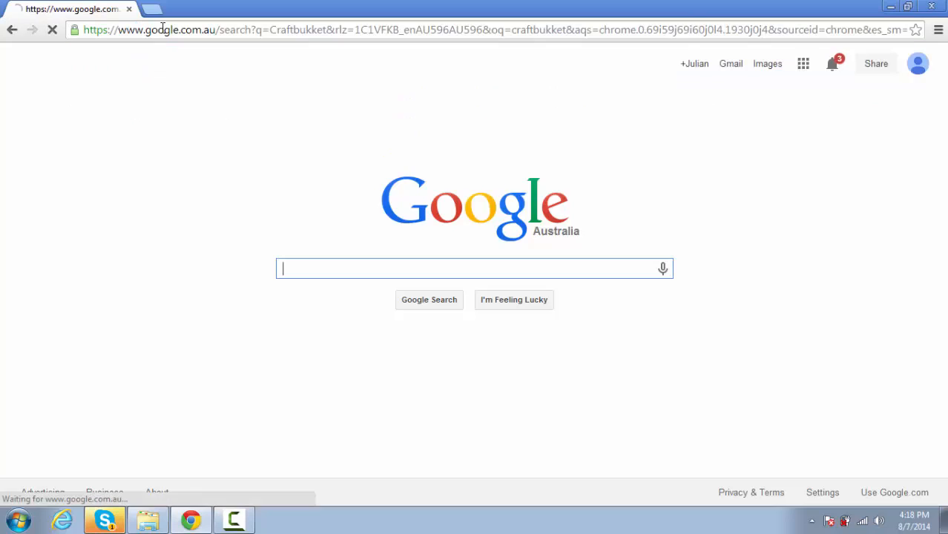
left_click(189, 236)
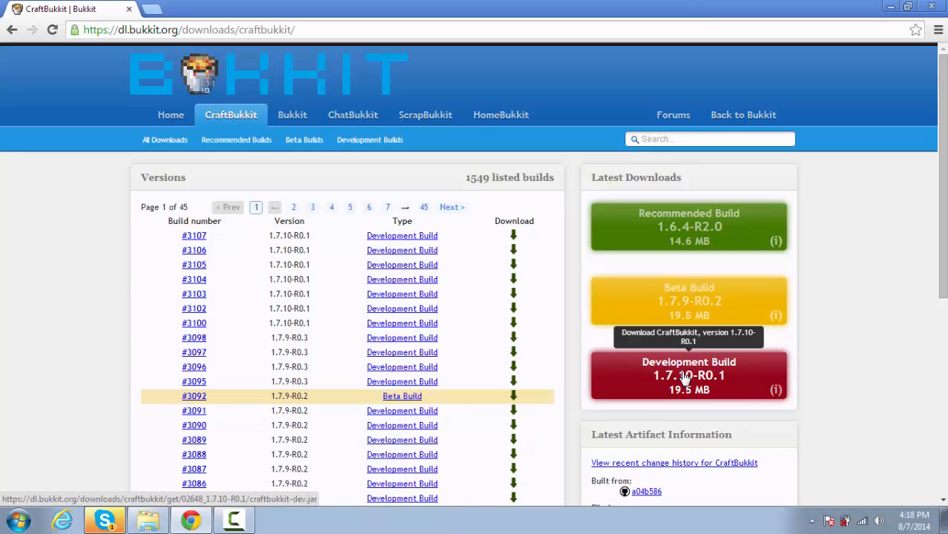
- Download the recommended CraftBukkit build 1.6.4-R2.0, keep the file, and place the jar on the desktop
left_click(671, 228)
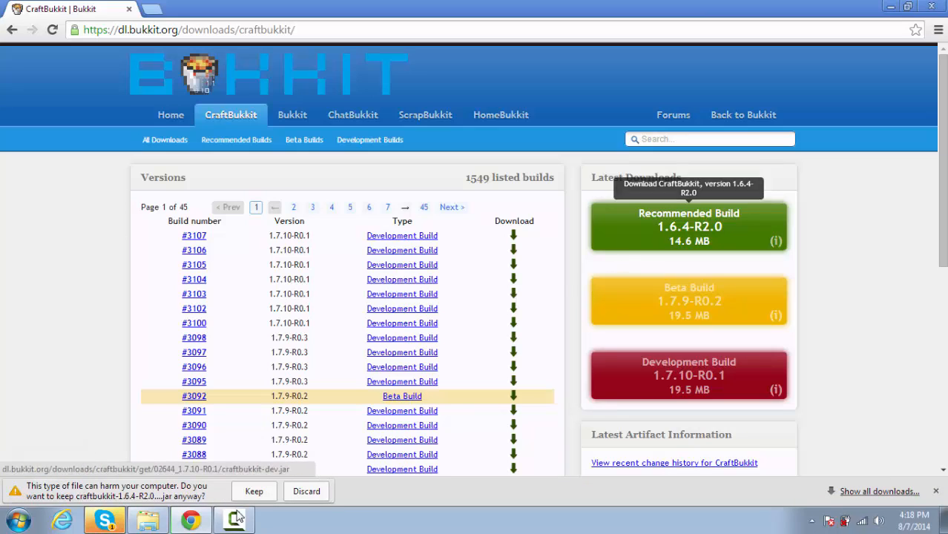
left_click(257, 492)
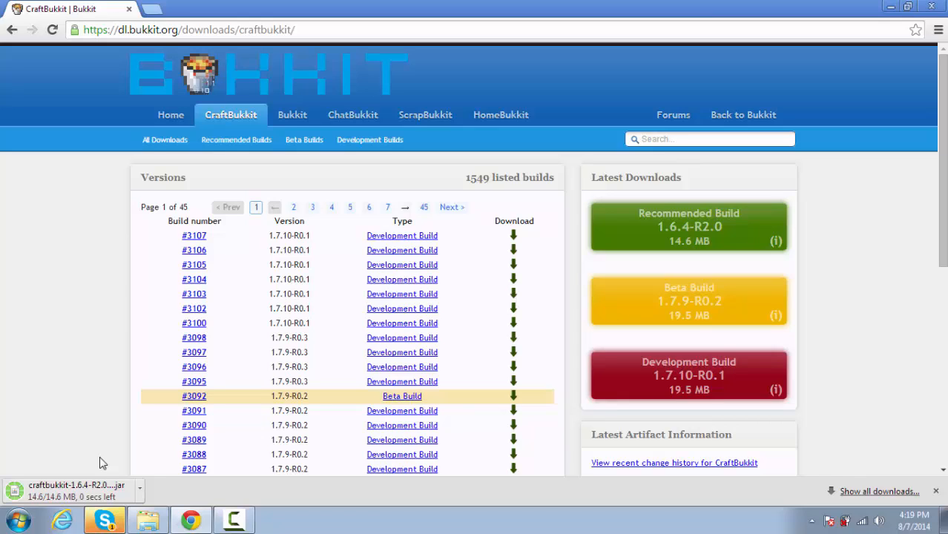
left_click(140, 491)
left_click(189, 443)
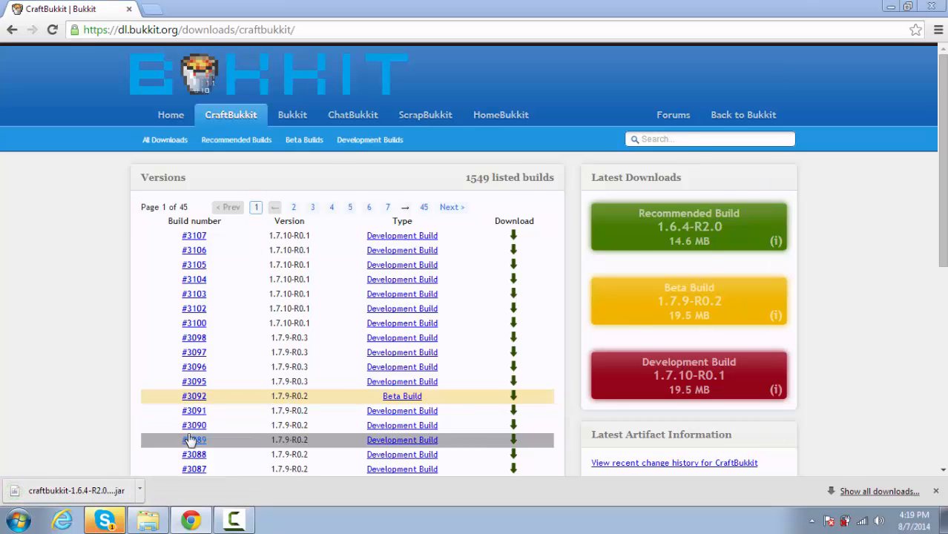
left_click_drag(450, 298, 243, 169)
left_click(759, 79)
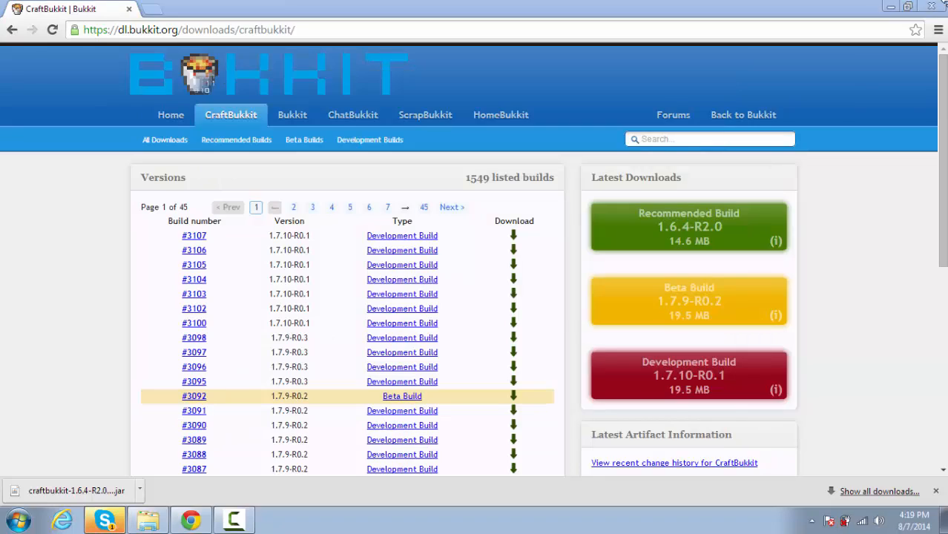
left_click(931, 6)
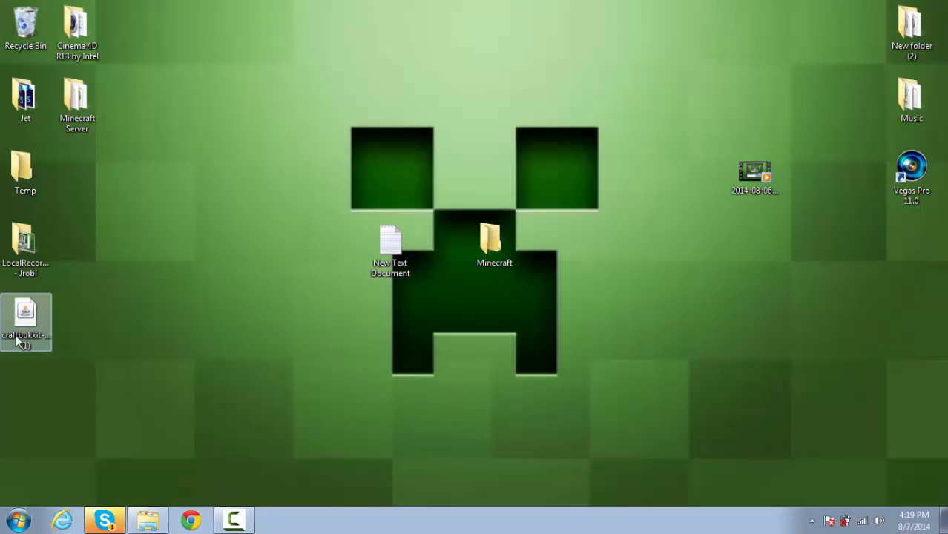
- Move the downloaded CraftBukkit jar into the desktop's Minecraft folder and rename it craftbukkit
left_click_drag(17, 341, 484, 258)
double_click(484, 258)
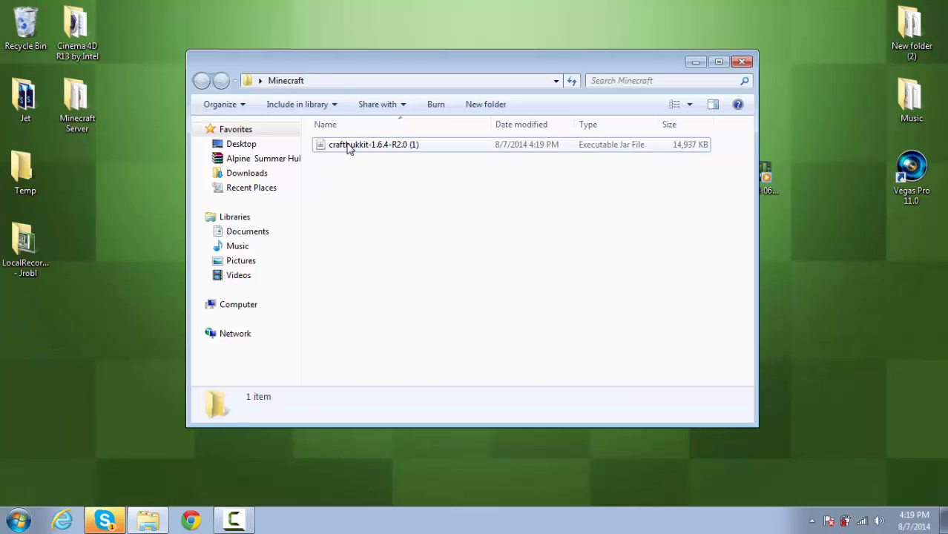
right_click(347, 146)
left_click(393, 373)
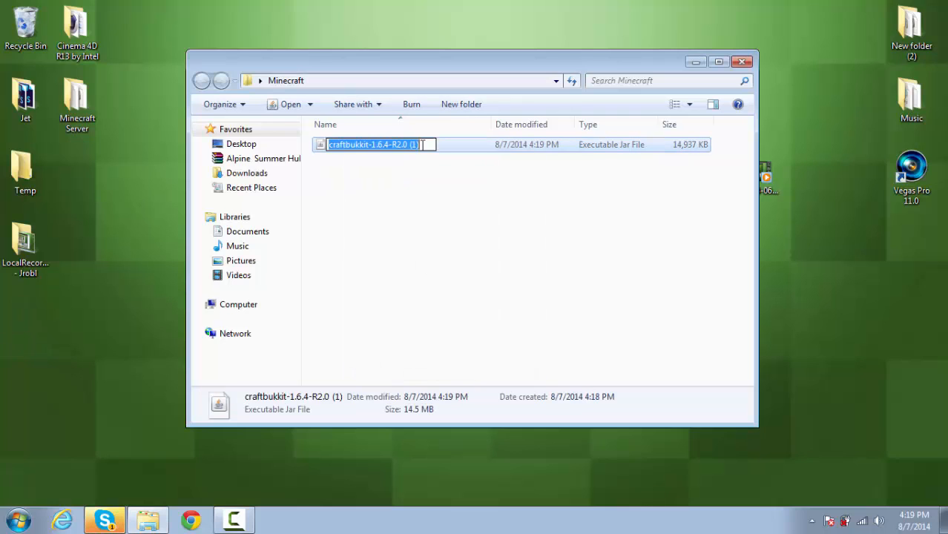
left_click_drag(422, 145, 373, 147)
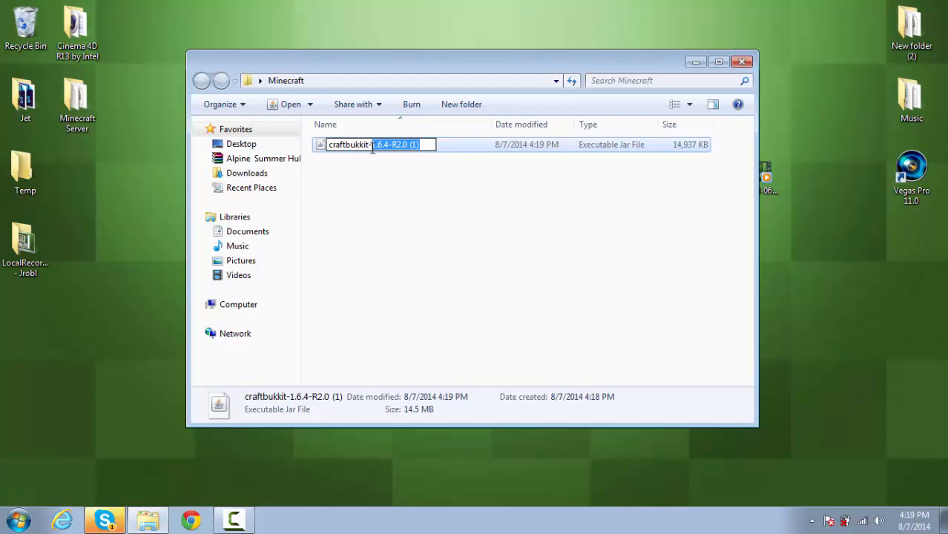
key("BackSpace")
key("BackSpace")
left_click(385, 187)
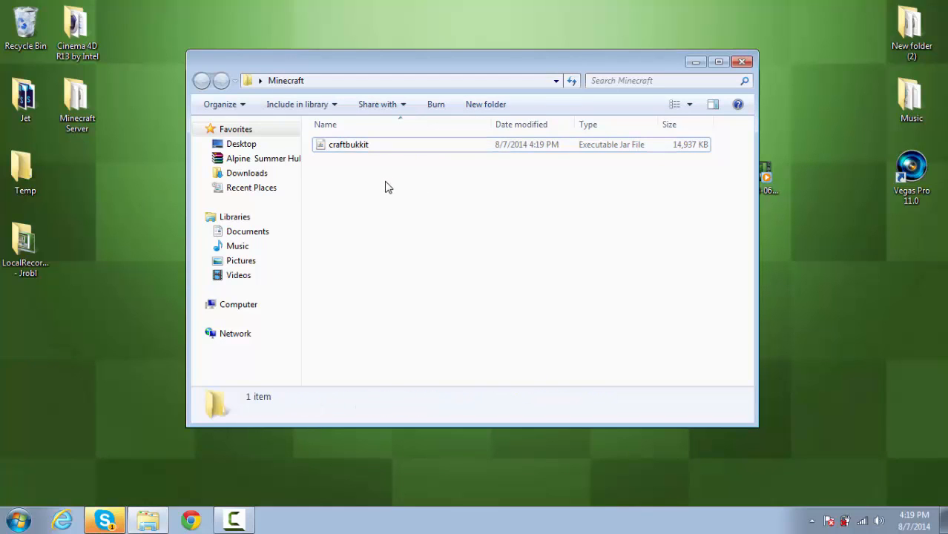
left_click(149, 373)
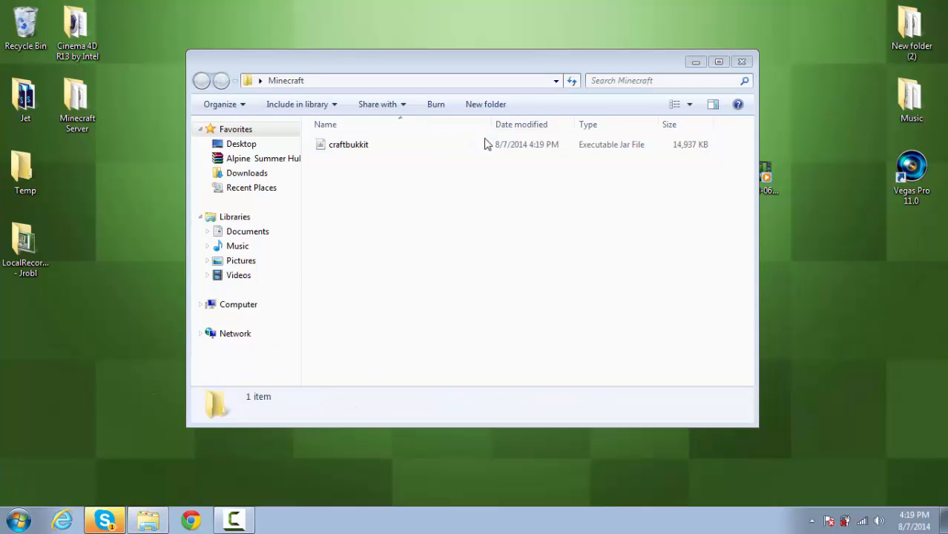
- Paste the server startup script into the desktop's New Text Document and close it without saving
left_click(695, 62)
double_click(376, 252)
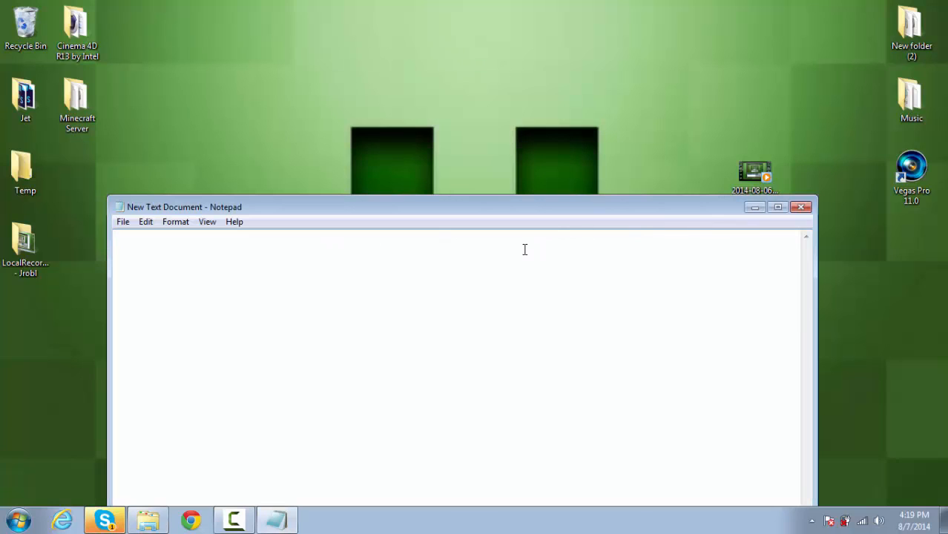
type("@echo off java -Xms1024M -Xmx1024M -jar craftbukkit.jar nogui pause")
left_click_drag(196, 256, 82, 238)
key("ctrl+c")
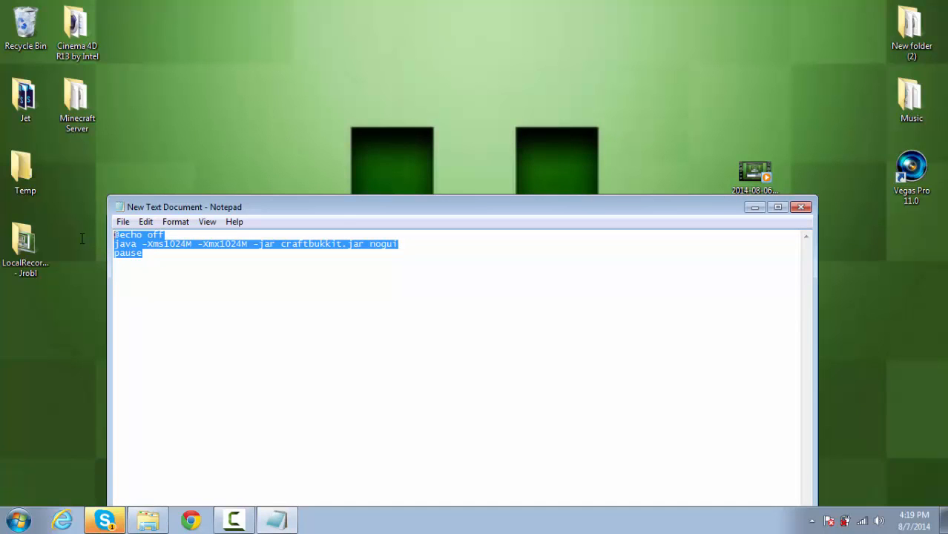
left_click(795, 210)
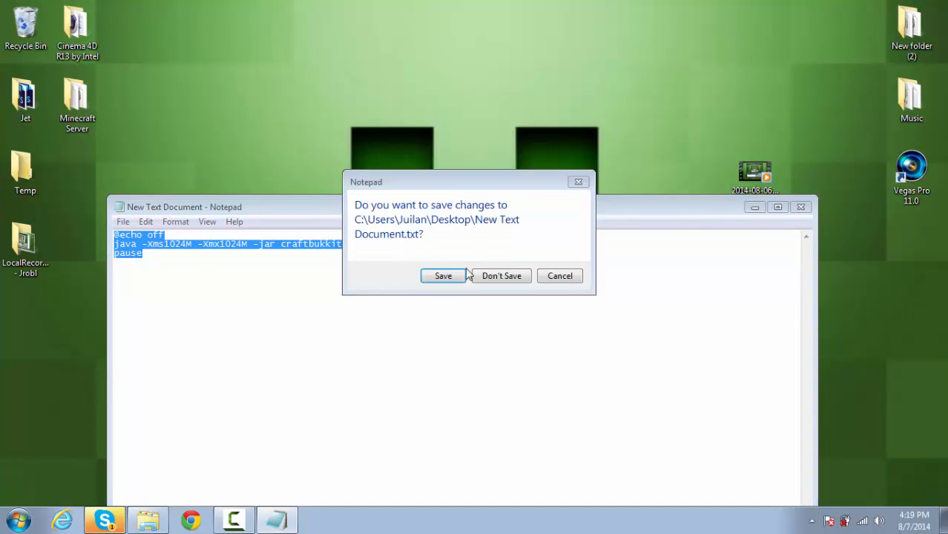
left_click(499, 276)
- Create a text document named start in the Minecraft folder
double_click(493, 245)
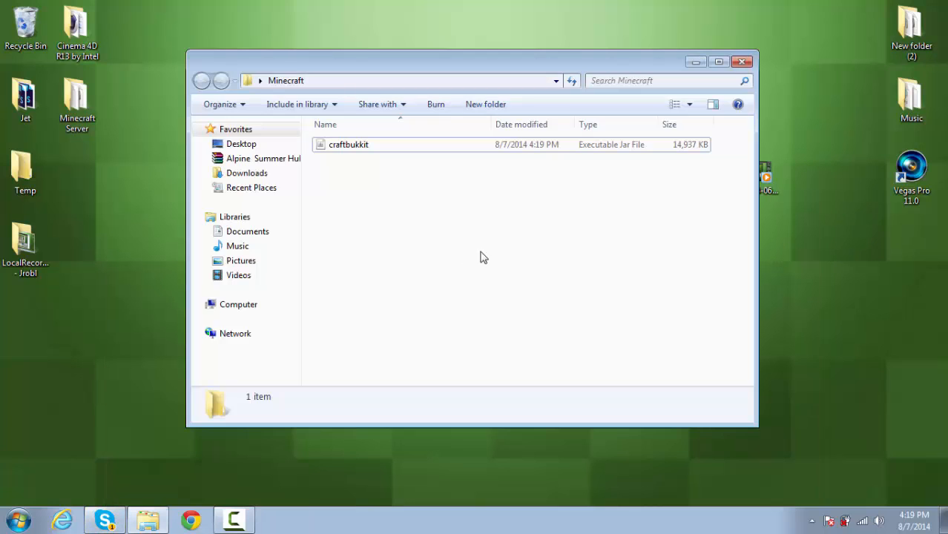
right_click(371, 247)
mouse_move(400, 415)
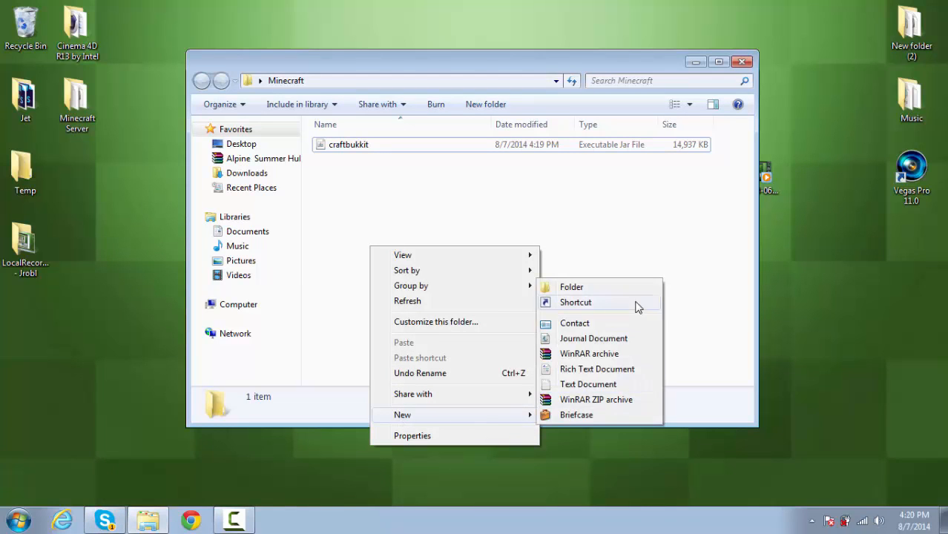
left_click(615, 384)
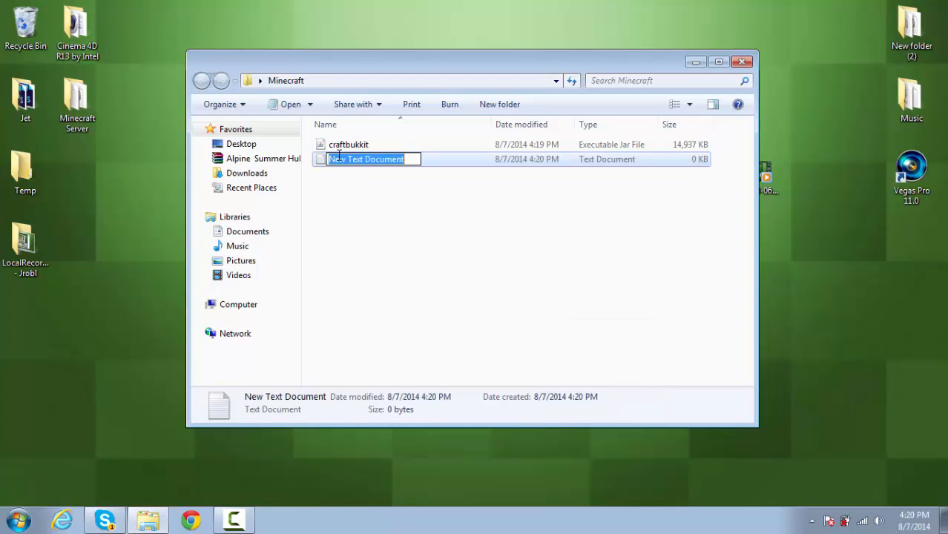
type("start")
left_click(348, 187)
double_click(348, 167)
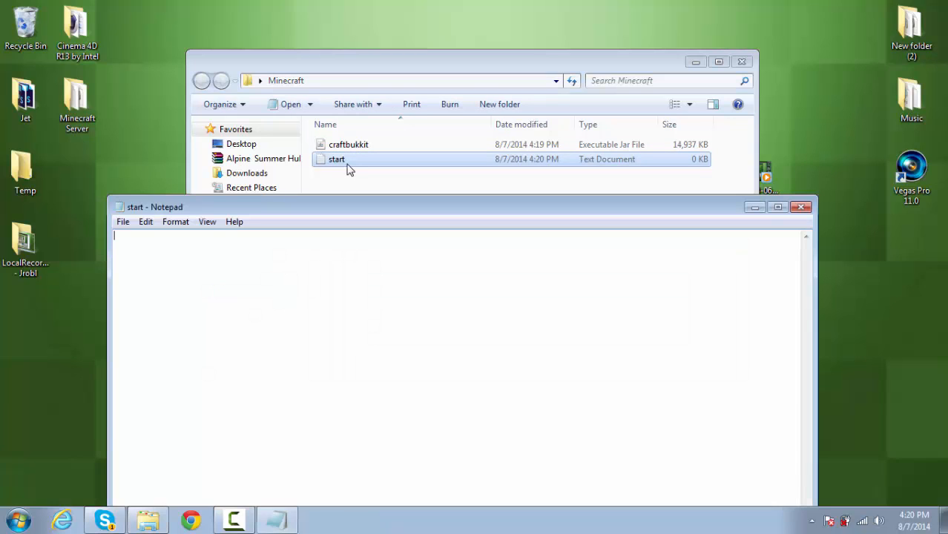
key("ctrl+v")
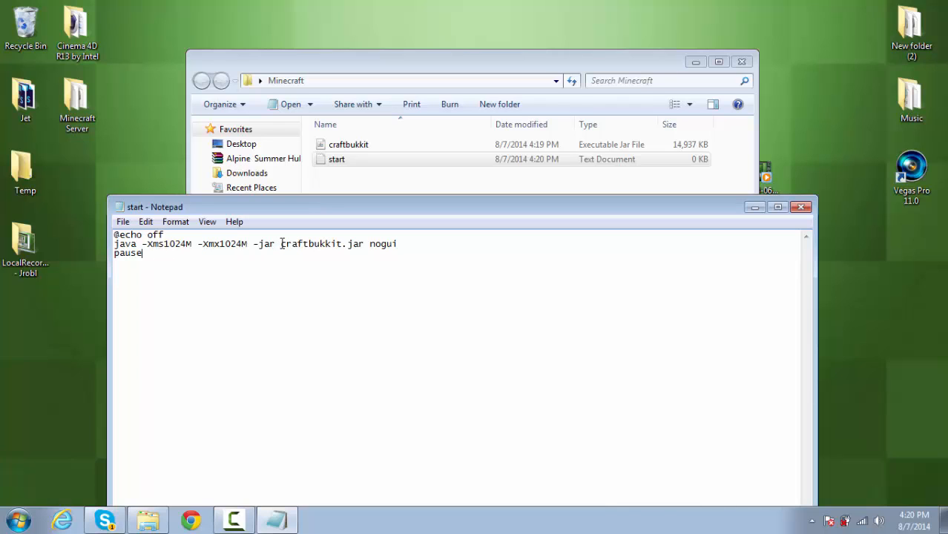
left_click_drag(281, 243, 365, 244)
left_click(123, 221)
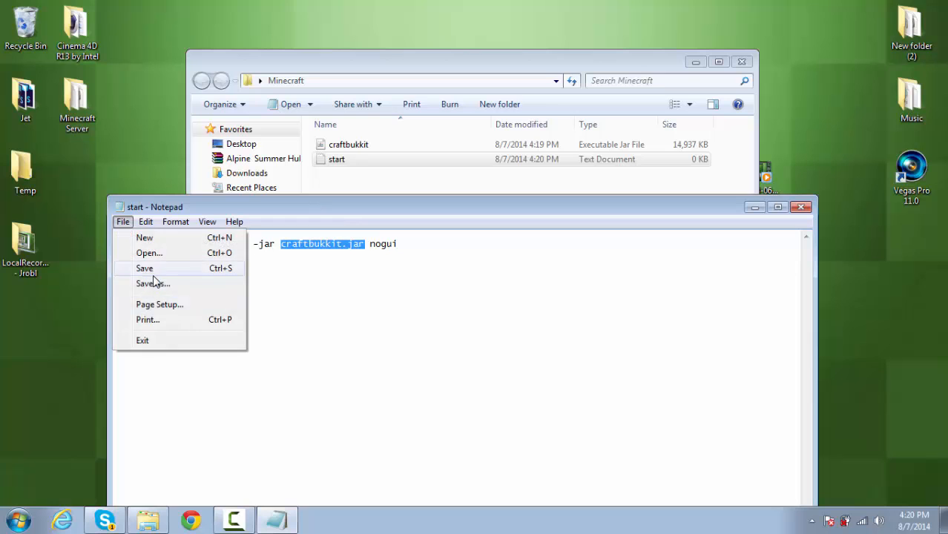
left_click(145, 268)
- Save the script as start.bat with the type All Files, and delete the start text document from the Minecraft folder
left_click(123, 222)
left_click(170, 284)
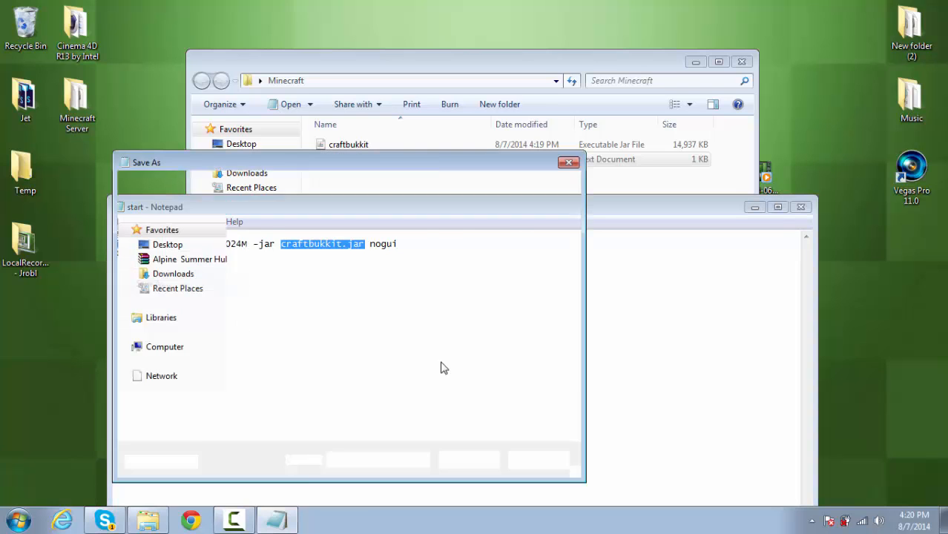
left_click(392, 429)
left_click(348, 453)
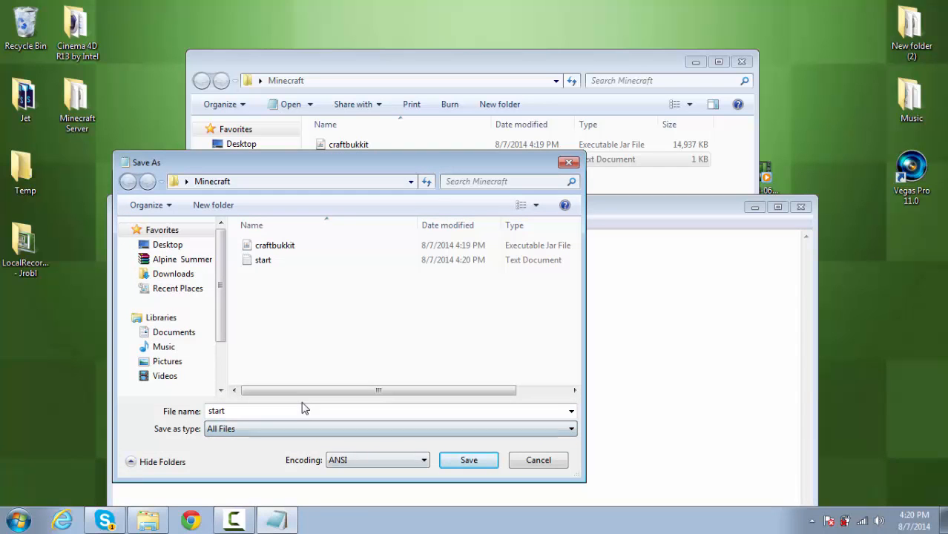
left_click(302, 406)
left_click(302, 406)
type(".bat")
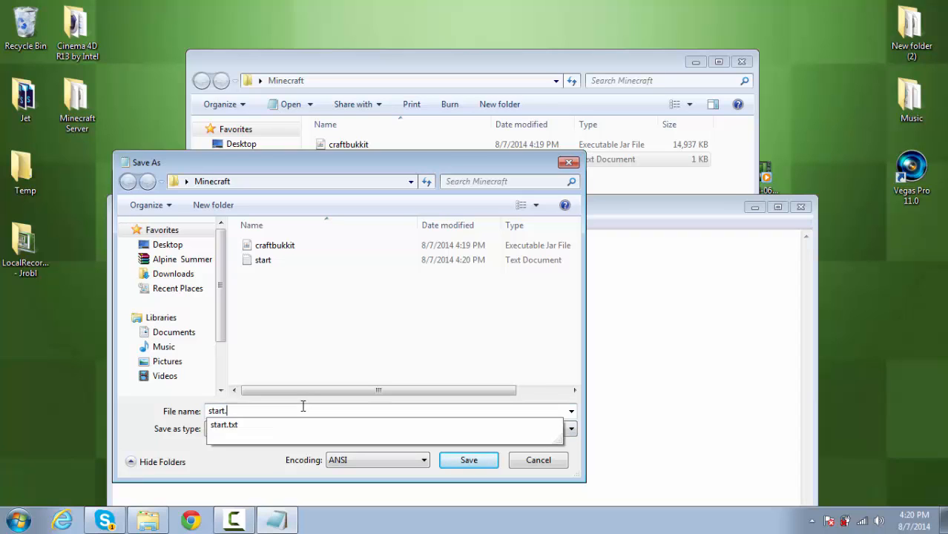
left_click(469, 460)
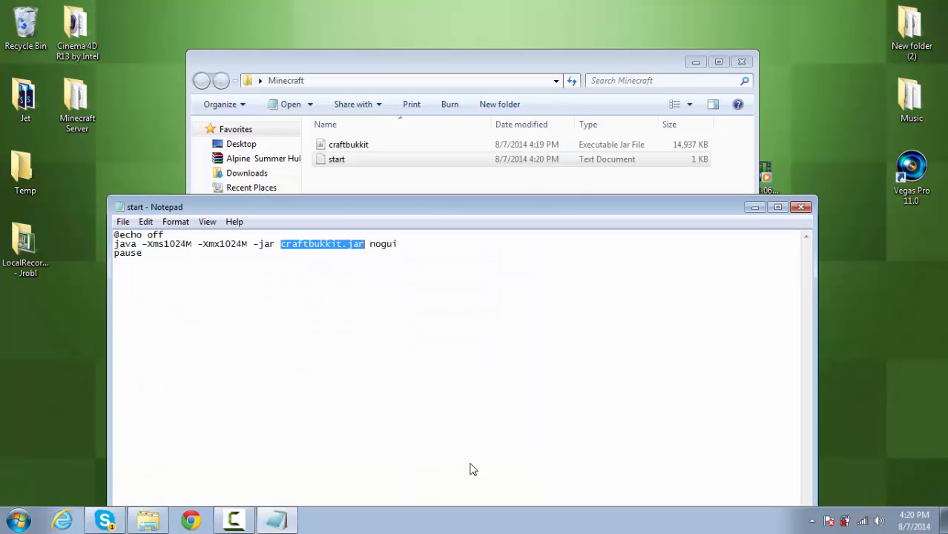
left_click(800, 207)
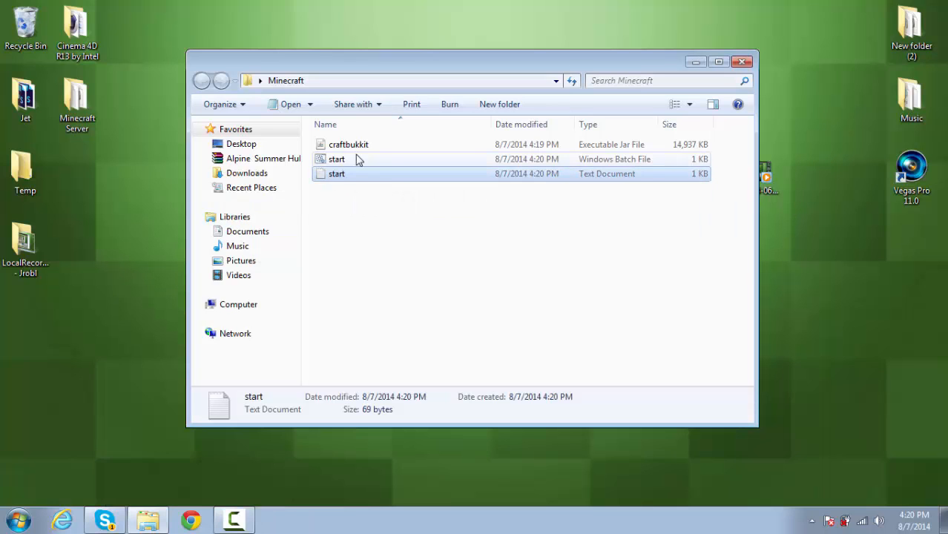
key("Delete")
key("Return")
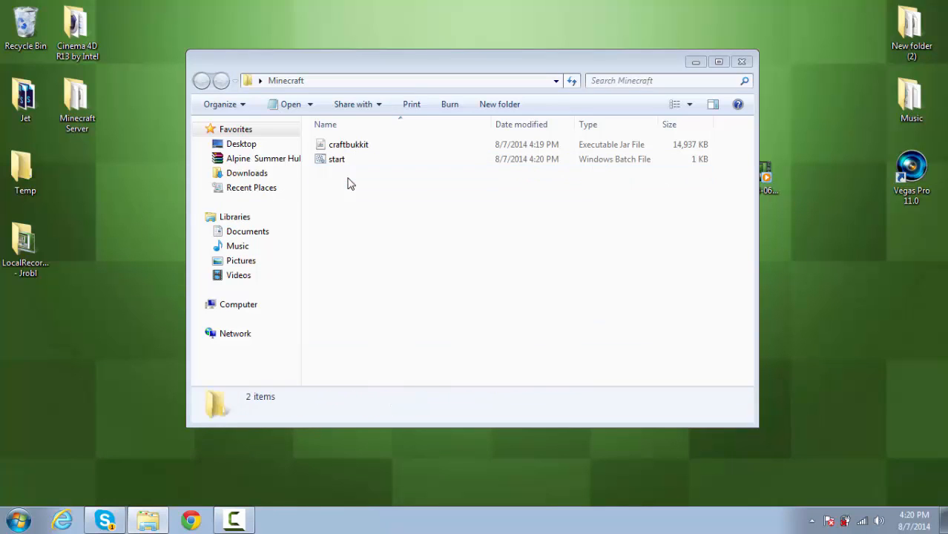
- Run the start batch file to generate the server files, and shut the server down with the stop command
double_click(348, 162)
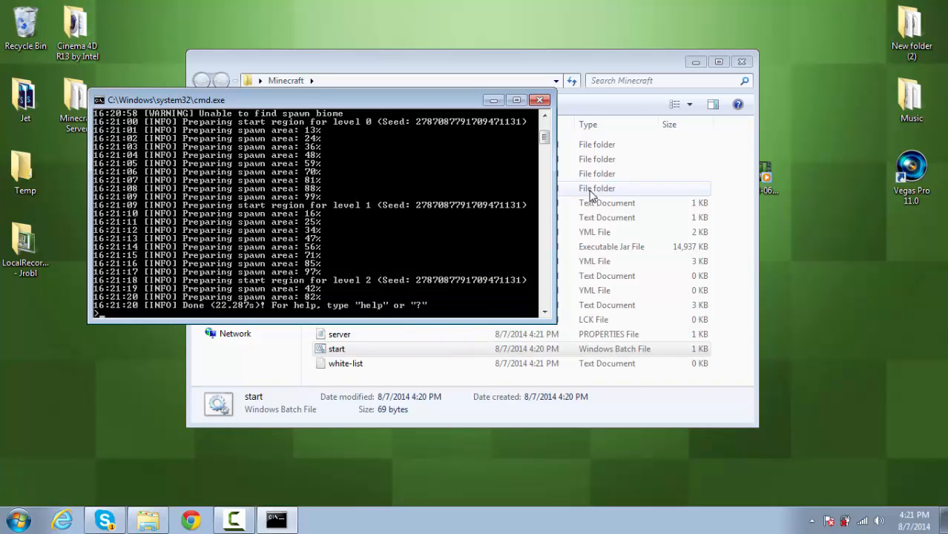
type("top")
key("Return")
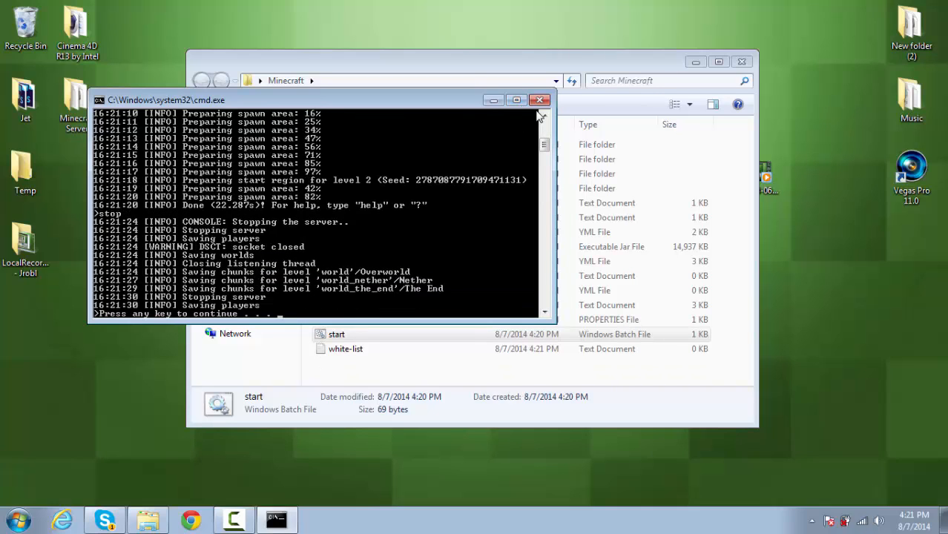
key("Return")
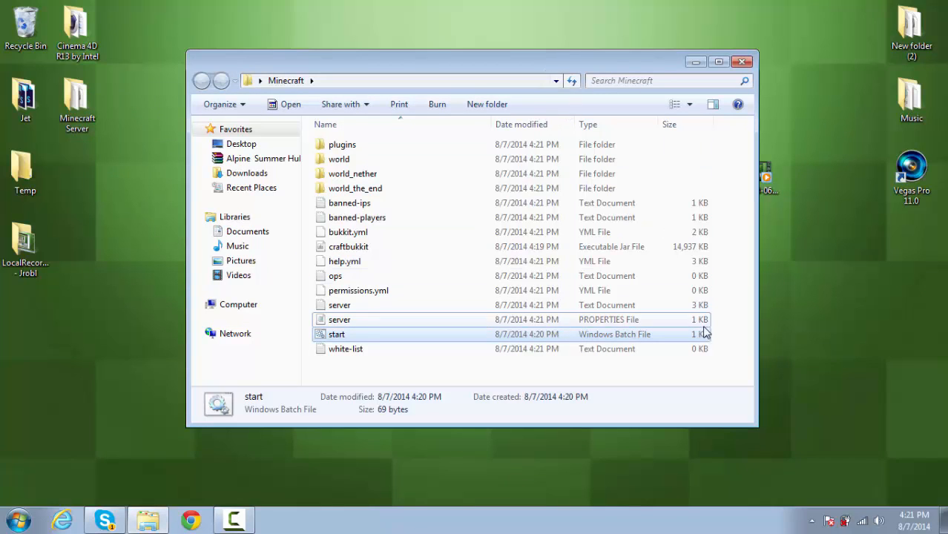
left_click_drag(712, 362, 733, 293)
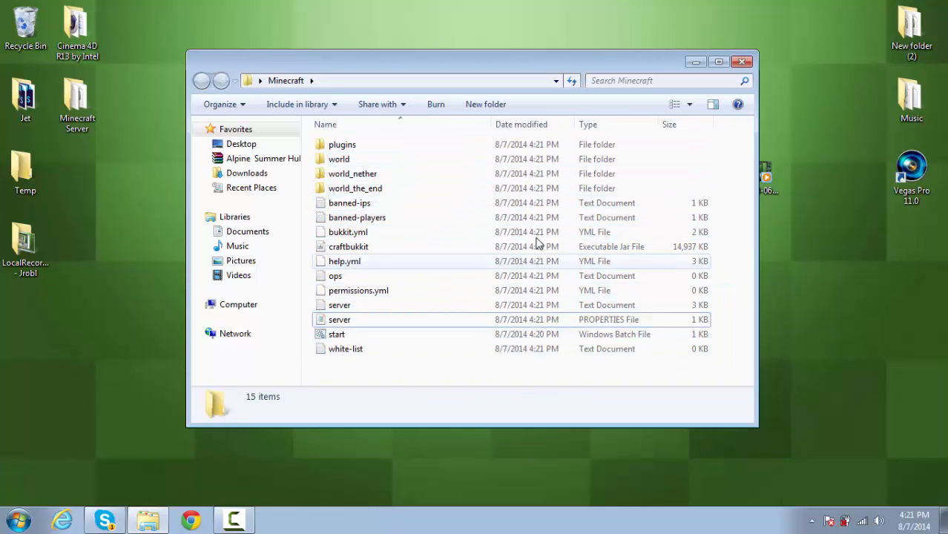
- Look inside the plugins folder and return to the Minecraft folder
double_click(364, 149)
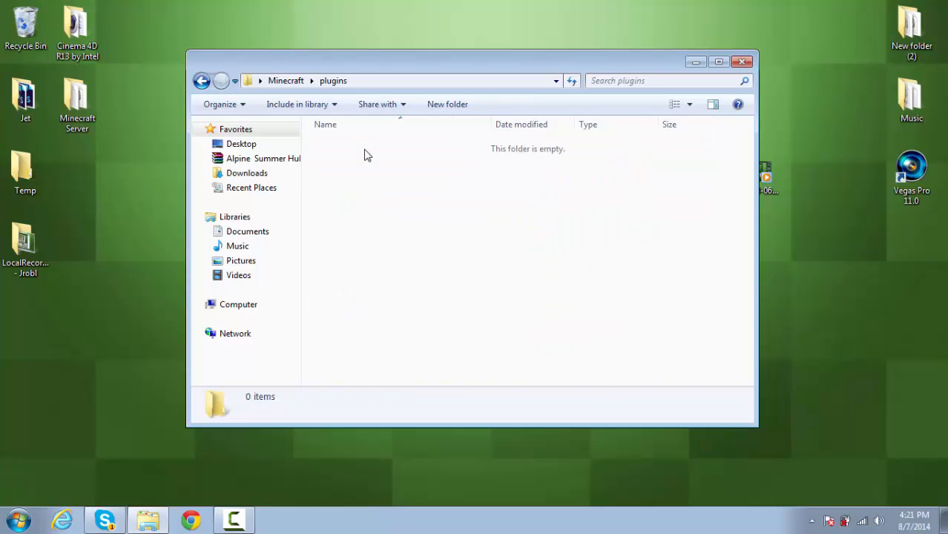
left_click(201, 82)
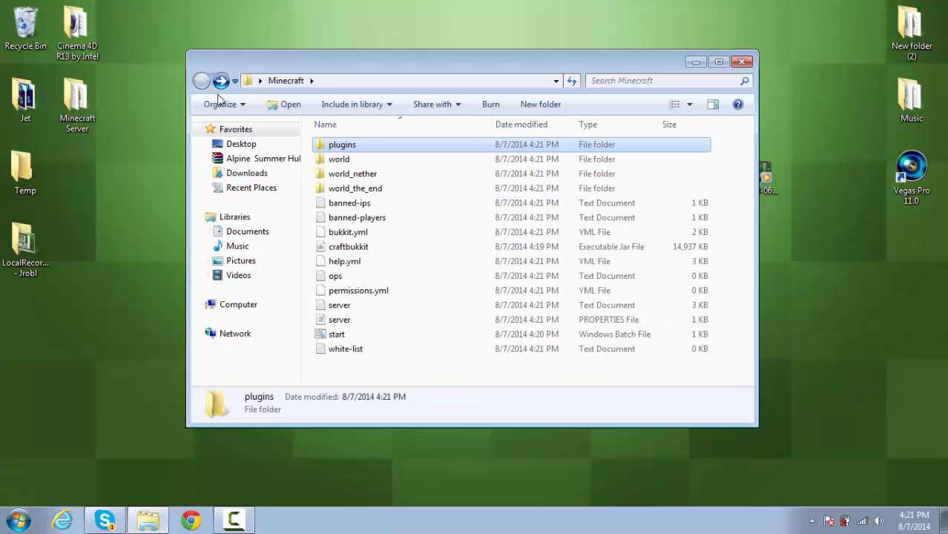
left_click_drag(731, 191, 734, 166)
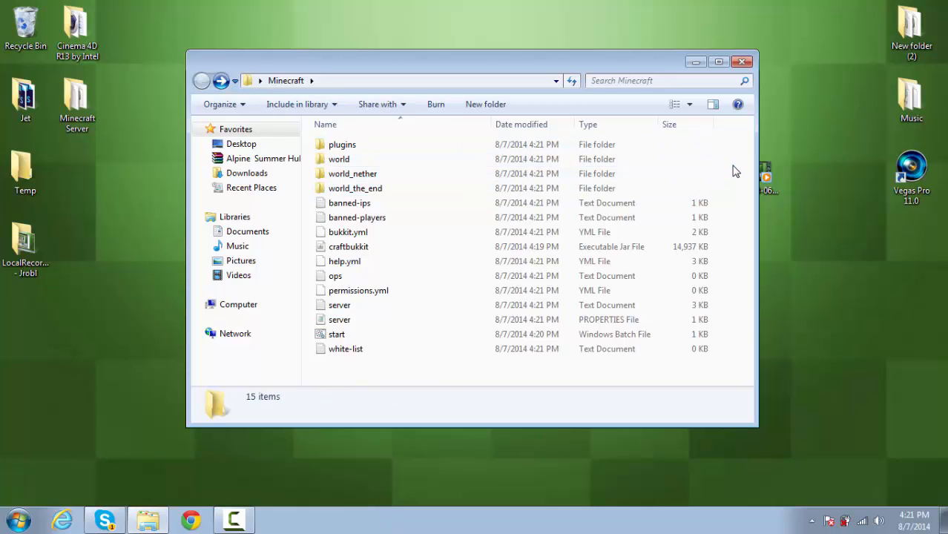
- Read the entry format in the banned-ips and banned-players text documents, closing each without changes
double_click(417, 205)
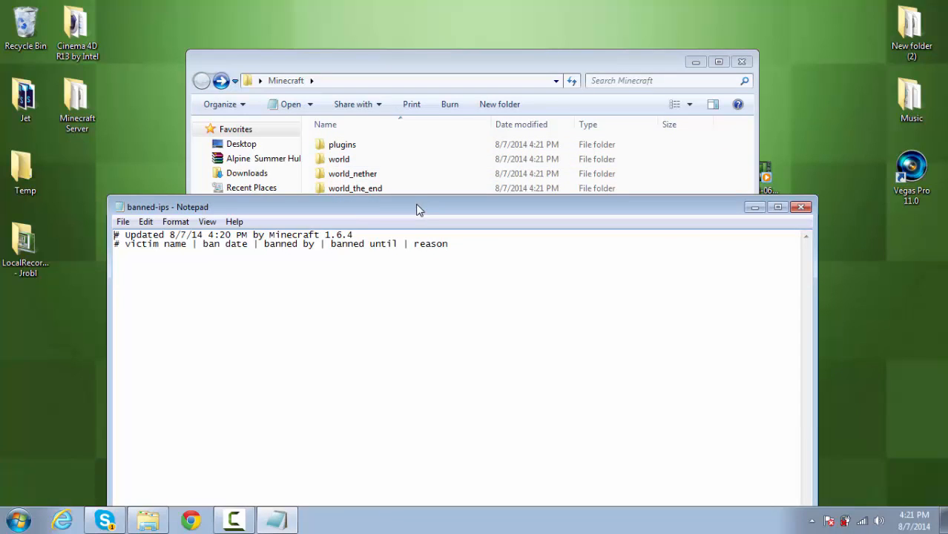
left_click_drag(469, 244, 112, 249)
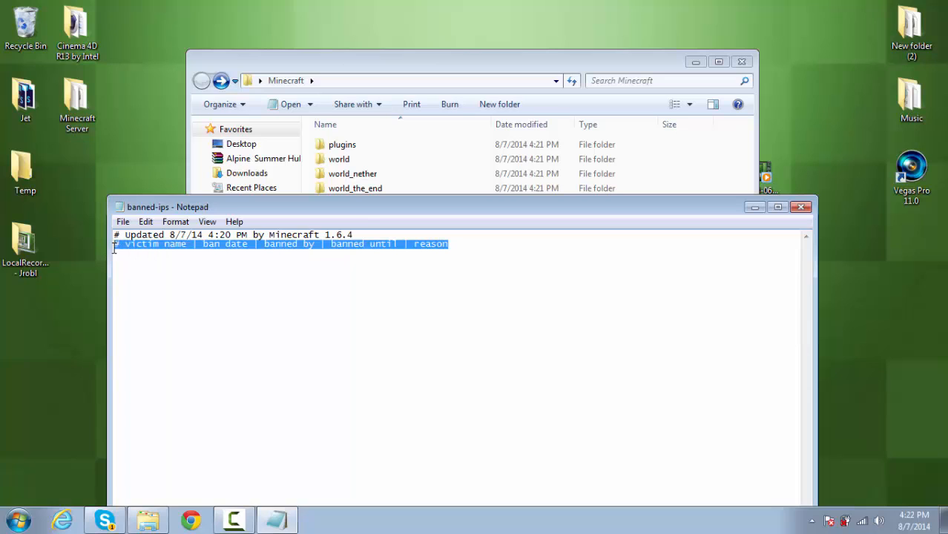
left_click(261, 253)
left_click_drag(476, 242, 106, 251)
left_click(472, 252)
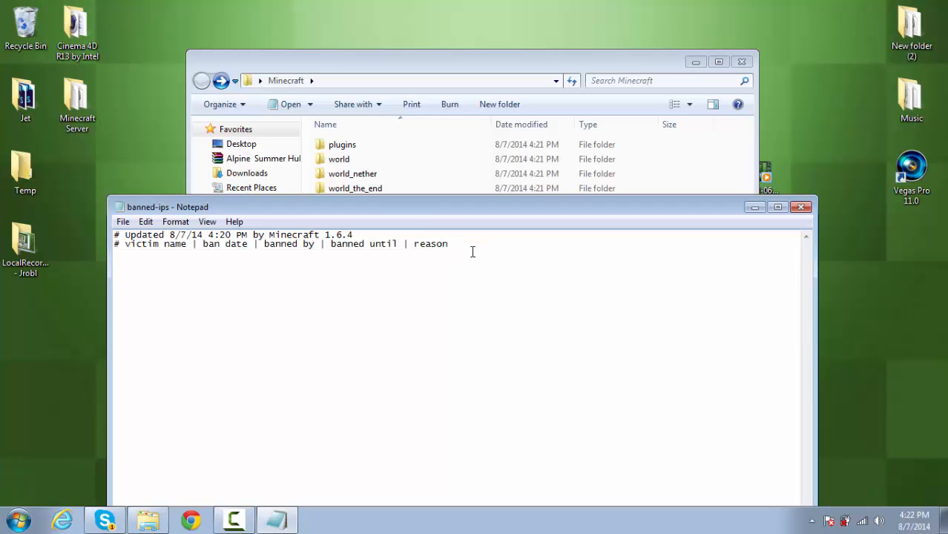
left_click(801, 207)
double_click(393, 225)
left_click(800, 207)
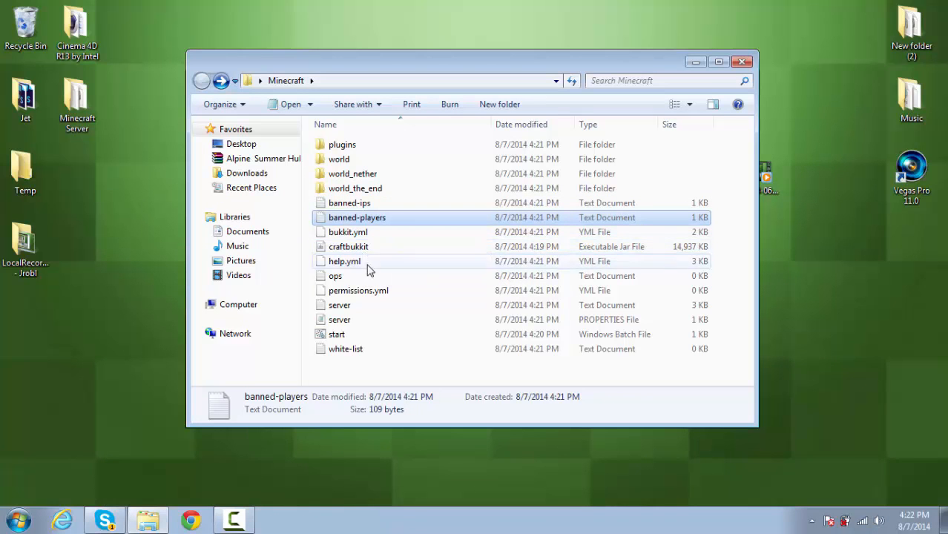
- Enter the operator's Minecraft username in the ops text document, save it and close it
double_click(347, 279)
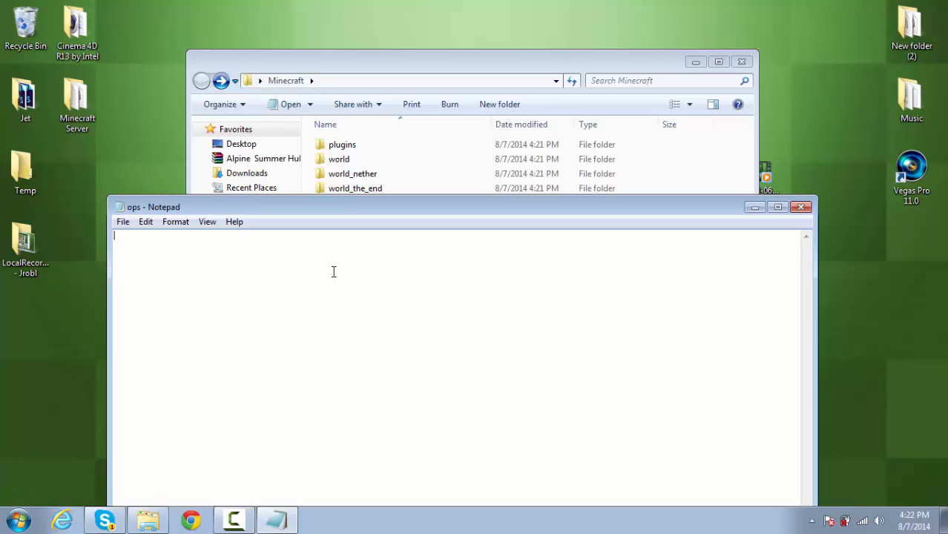
type("jrobl")
left_click(122, 221)
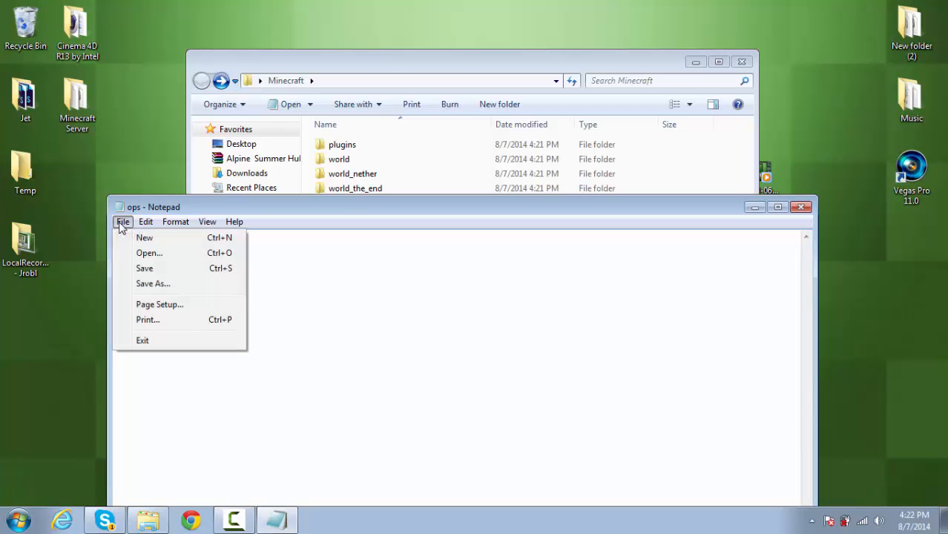
left_click(165, 269)
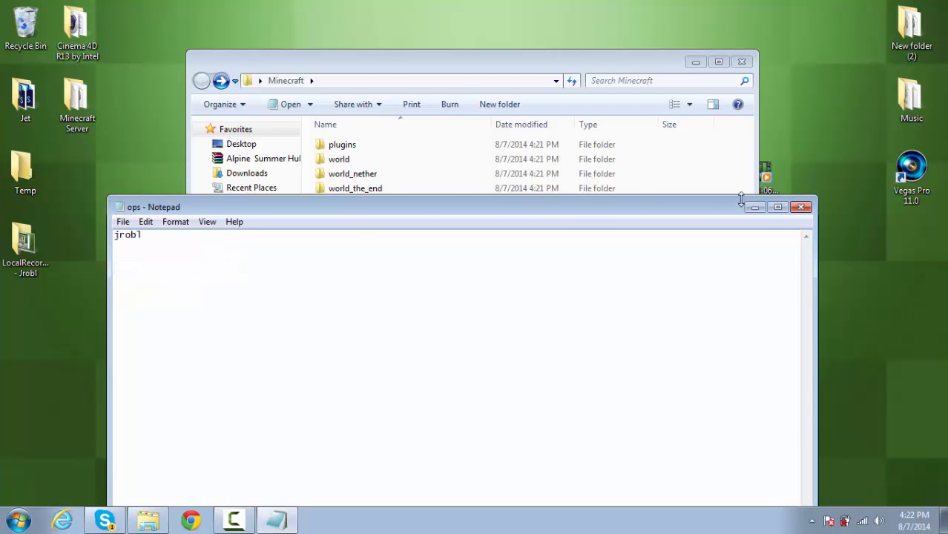
left_click(802, 207)
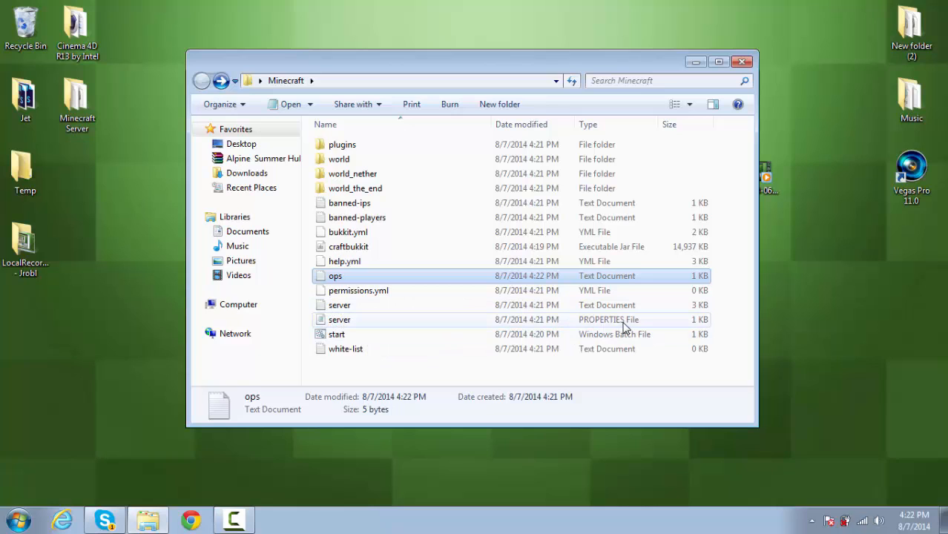
- Open the server PROPERTIES file from the Minecraft folder in Notepad++
right_click(361, 324)
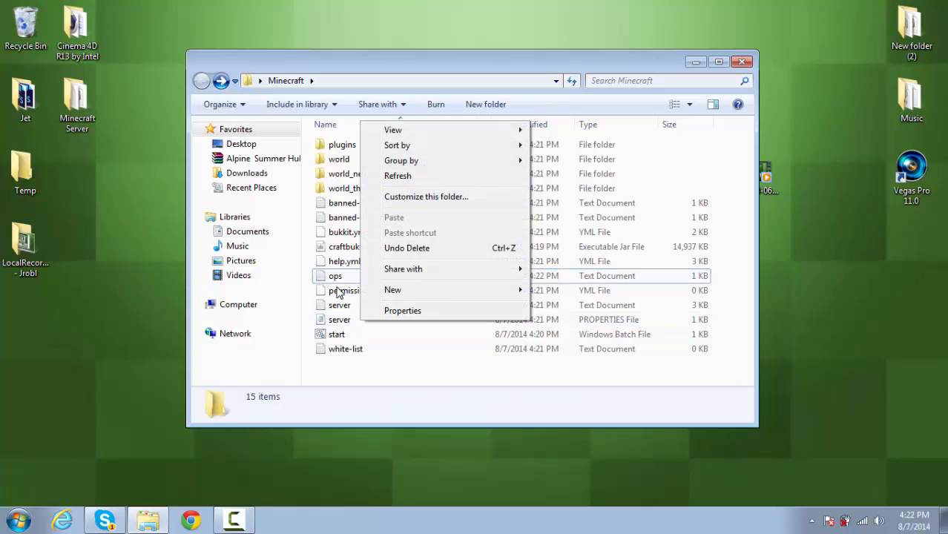
left_click(341, 323)
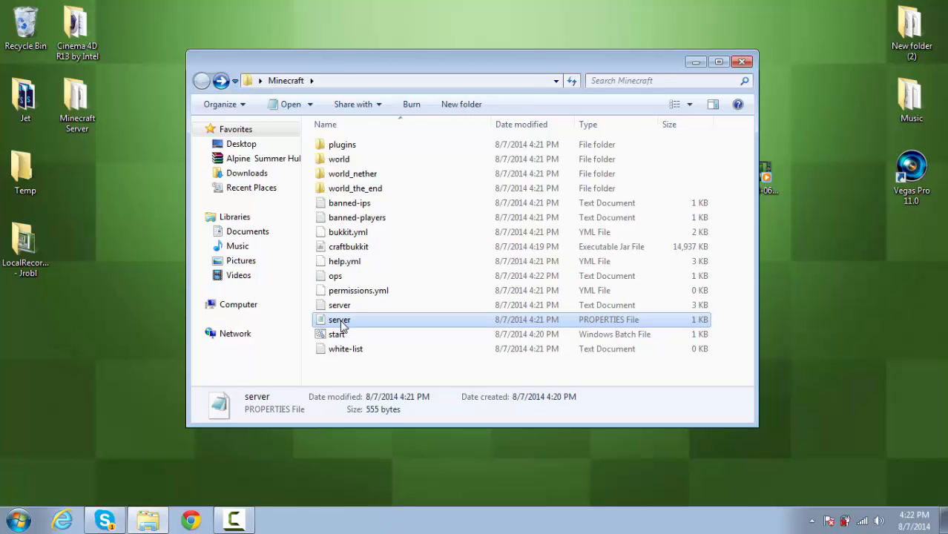
right_click(341, 323)
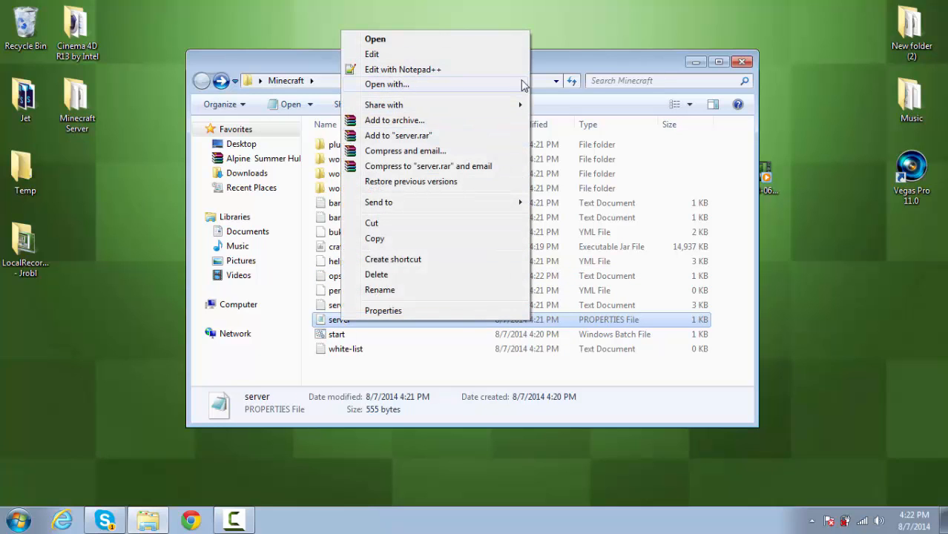
left_click(432, 71)
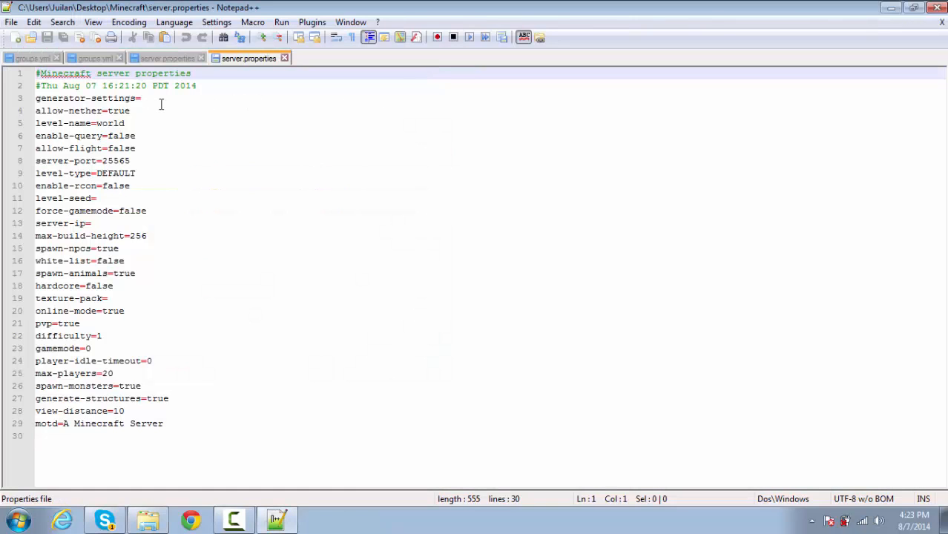
- Review the server properties from generator-settings to server-ip, including allow-nether, level-name and level-seed
left_click_drag(185, 436, 35, 85)
left_click(184, 191)
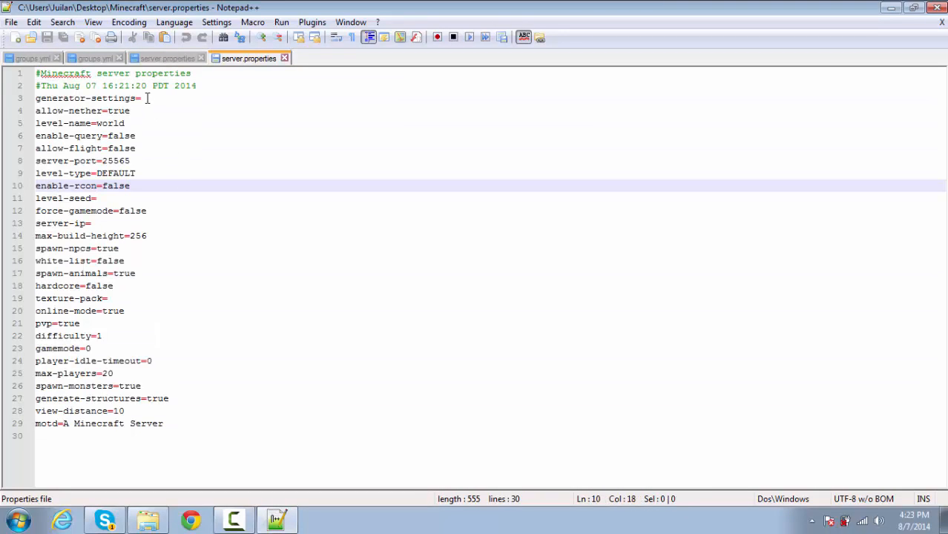
left_click(147, 98)
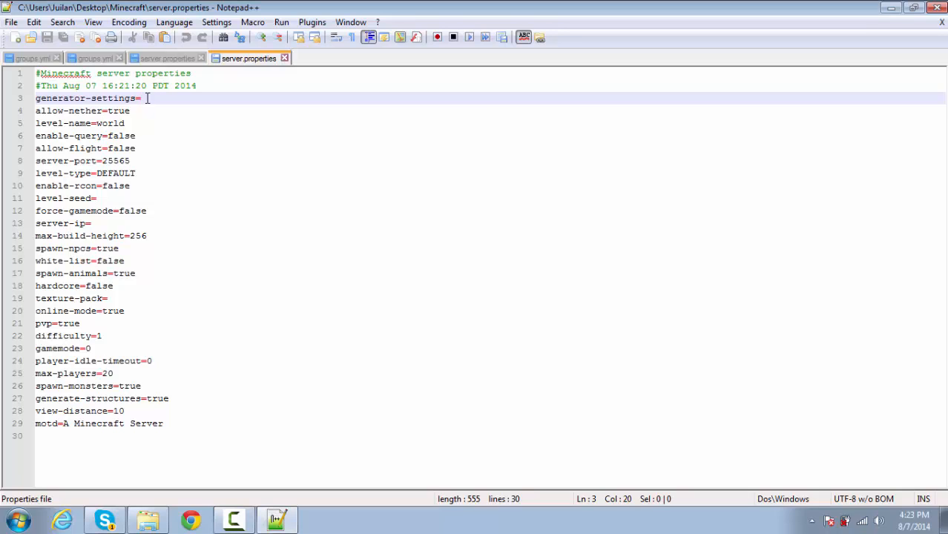
left_click(144, 113)
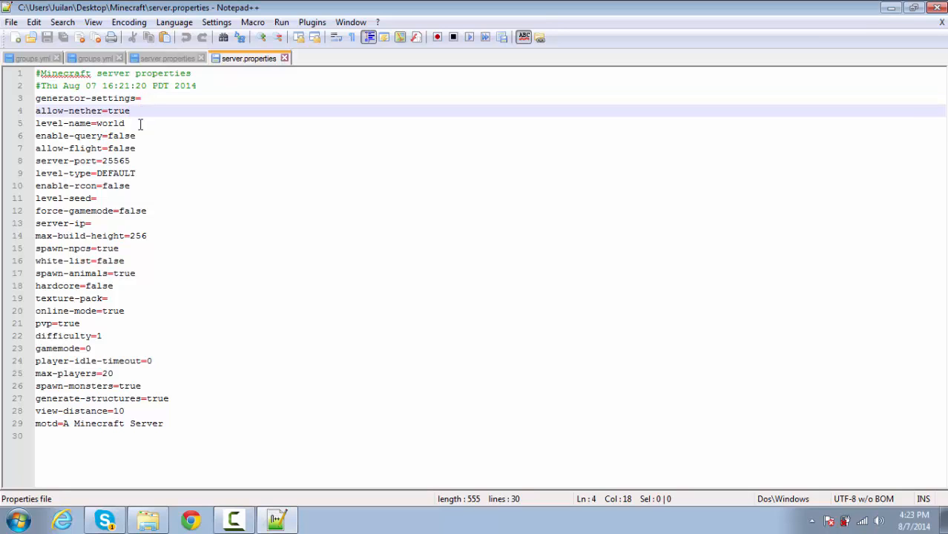
left_click_drag(140, 124, 95, 123)
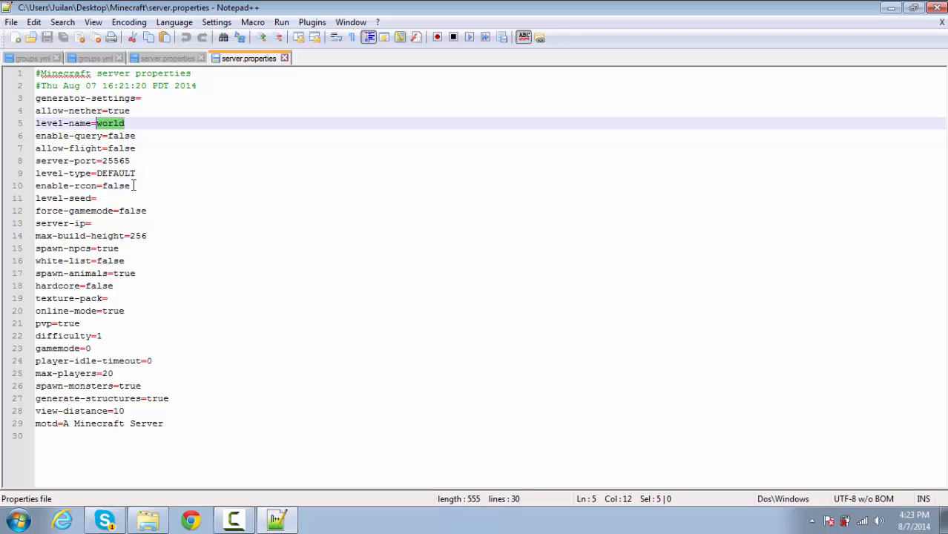
left_click(102, 197)
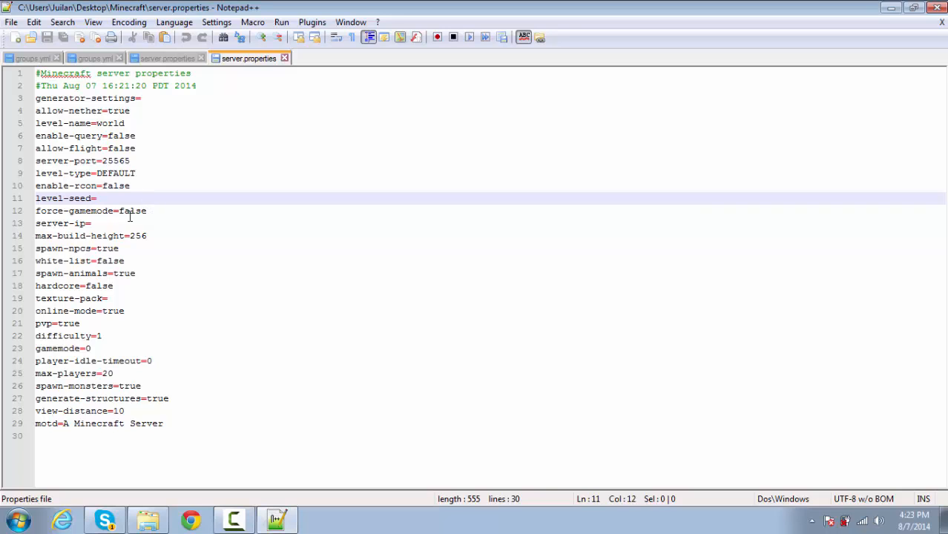
left_click(102, 224)
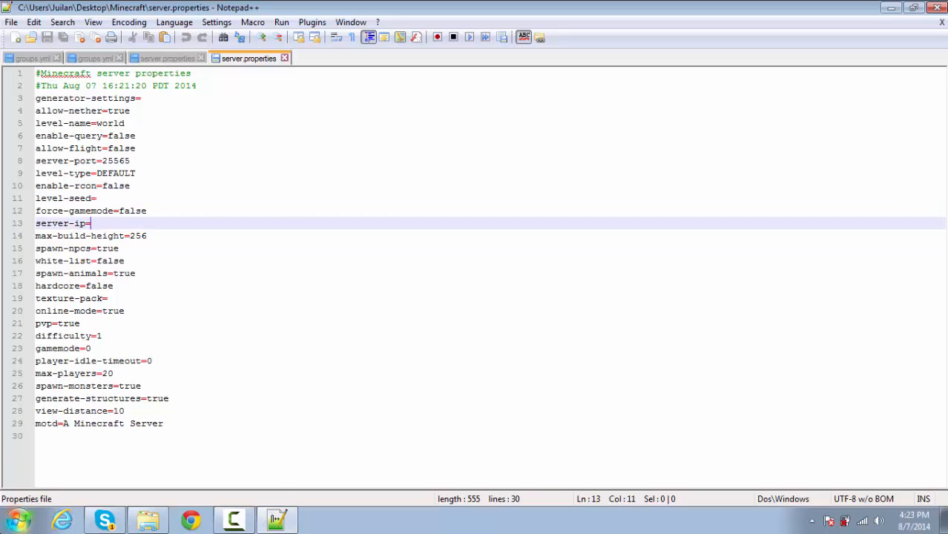
- Run ipconfig in a Command Prompt and find the Hamachi adapter's IPv4 address, keeping the server-ip line visible beside it
key("super")
type("cd")
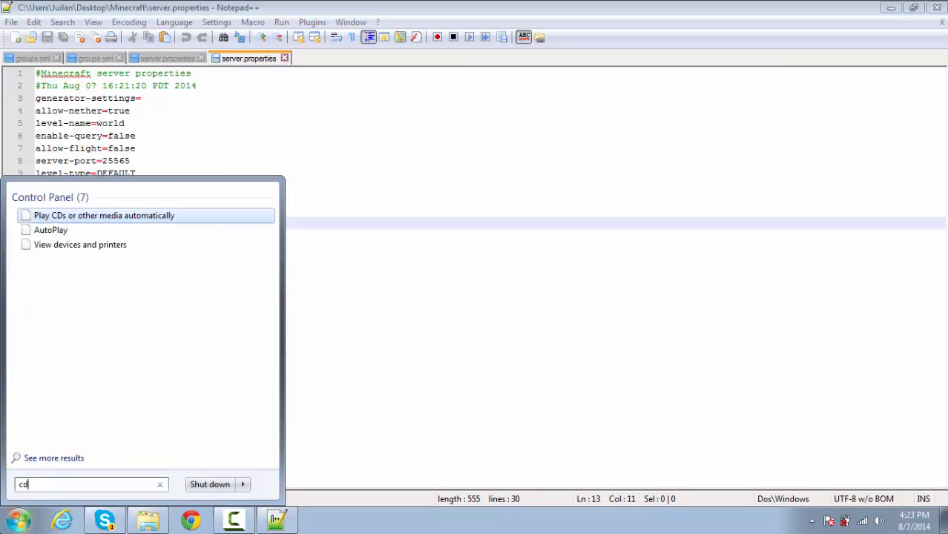
key("BackSpace")
type("md")
key("Return")
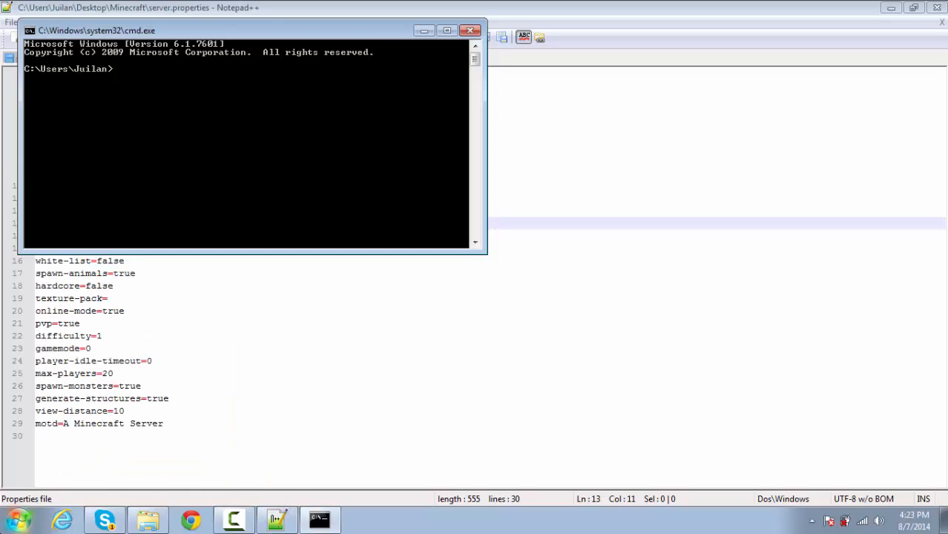
type("ipconfig")
key("Return")
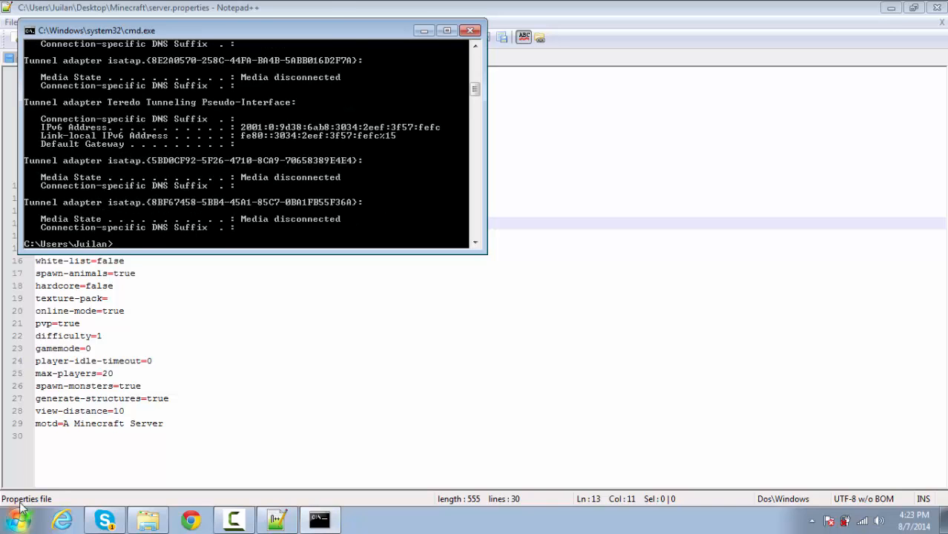
scroll(23, 323, "up", 7)
scroll(23, 322, "up", 3)
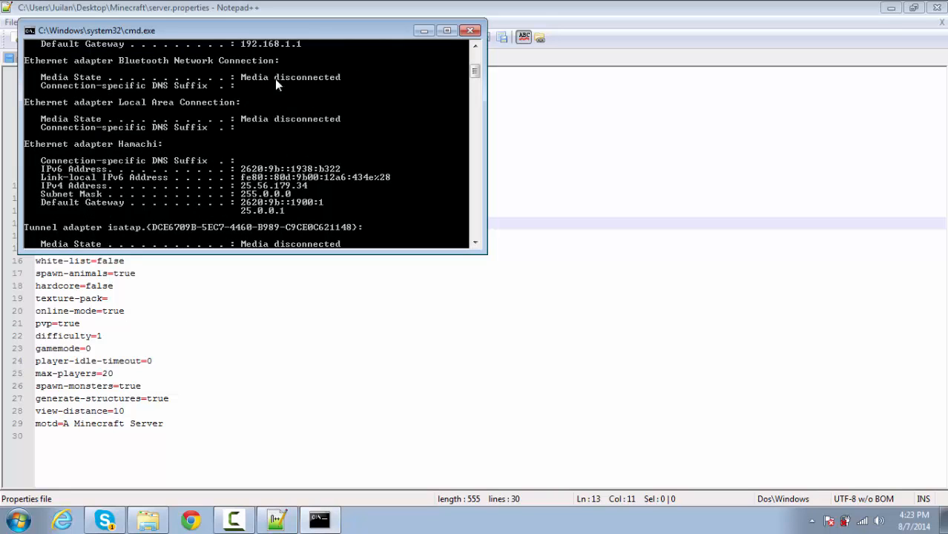
left_click_drag(261, 31, 504, 55)
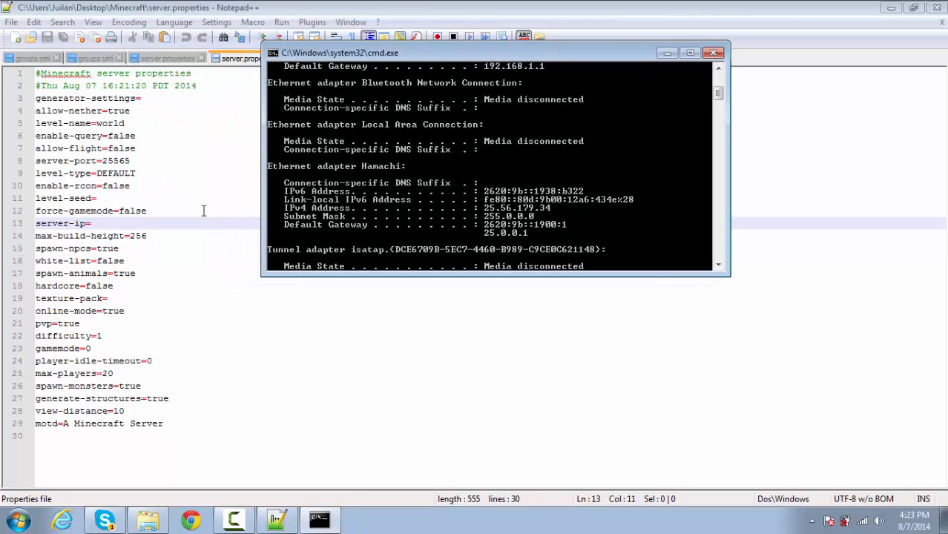
- Set server-ip to 25.56.174.34 in server.properties, consulting the Hamachi address in the Command Prompt
left_click(116, 224)
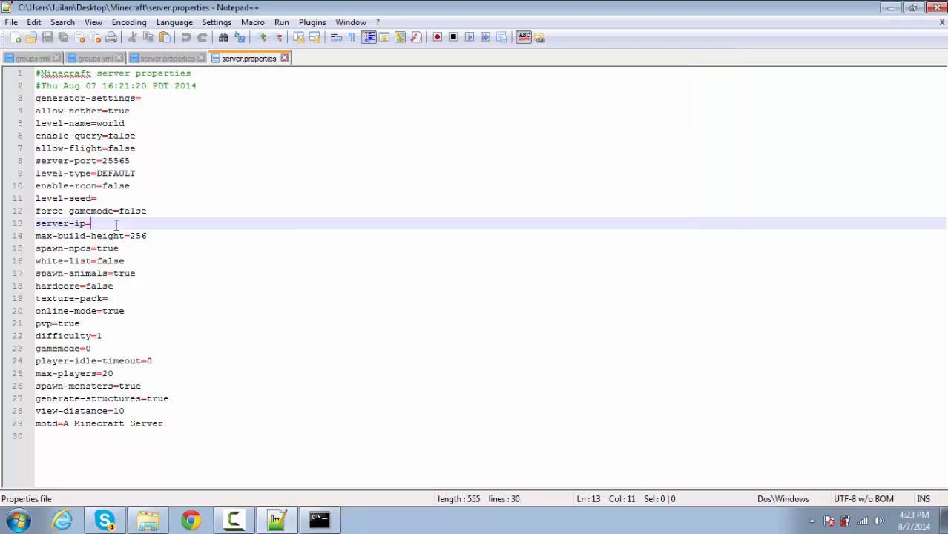
type("25.")
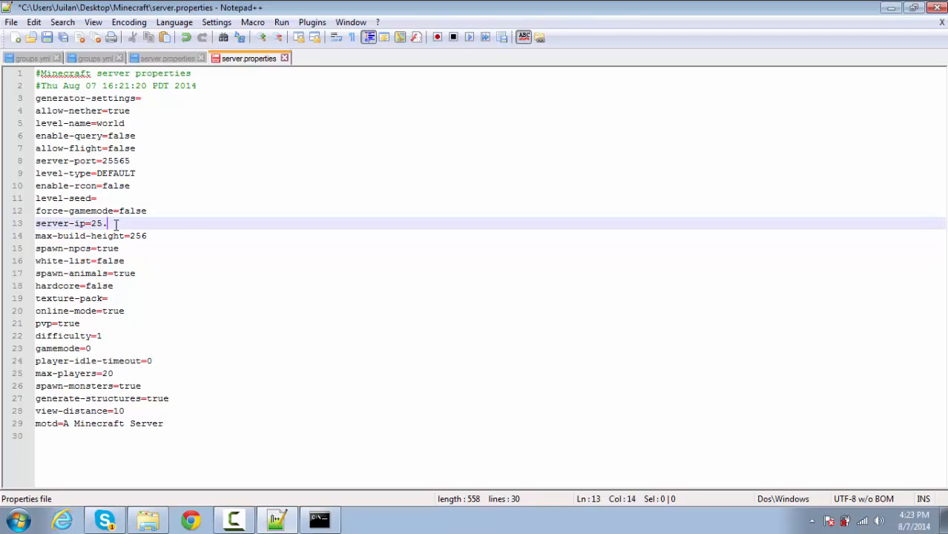
type("5")
key("BackSpace")
left_click(319, 519)
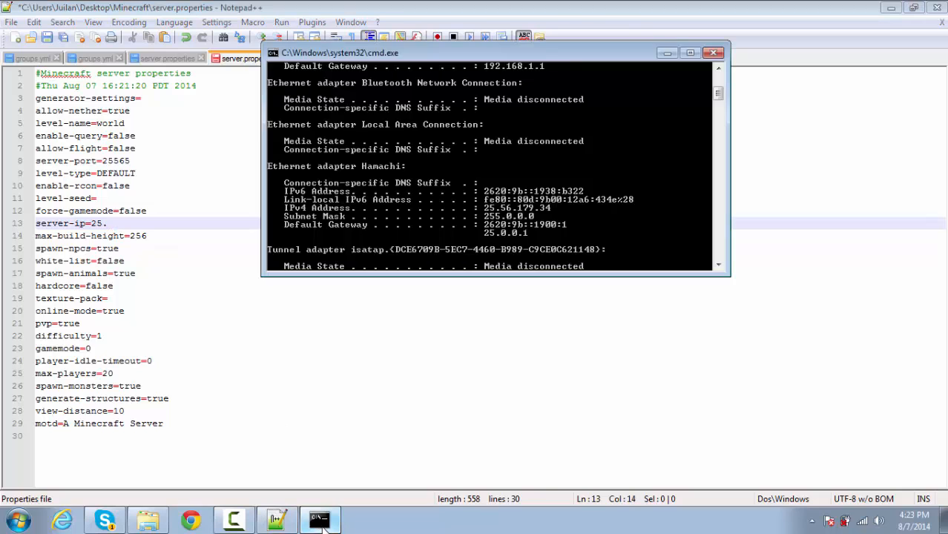
left_click(131, 223)
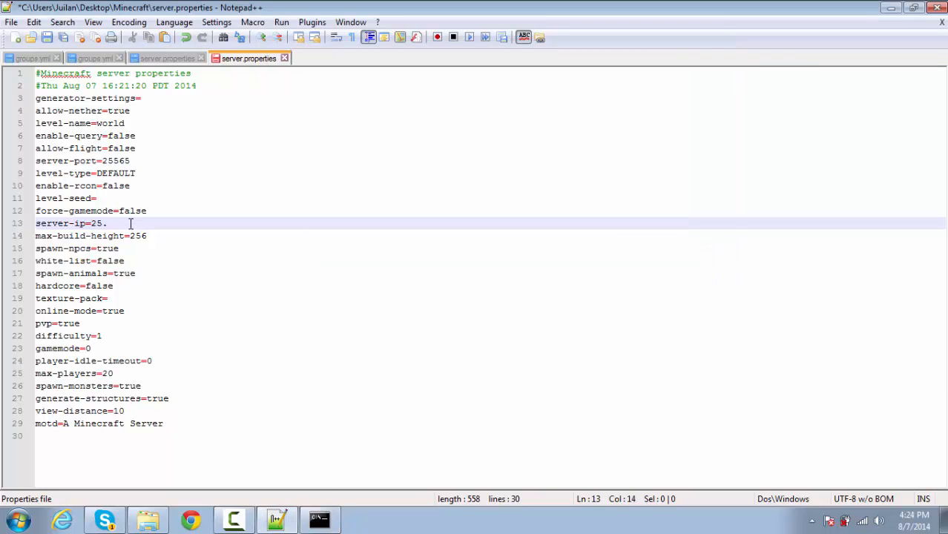
type("56.174.34")
left_click_drag(158, 223, 97, 223)
left_click(171, 259)
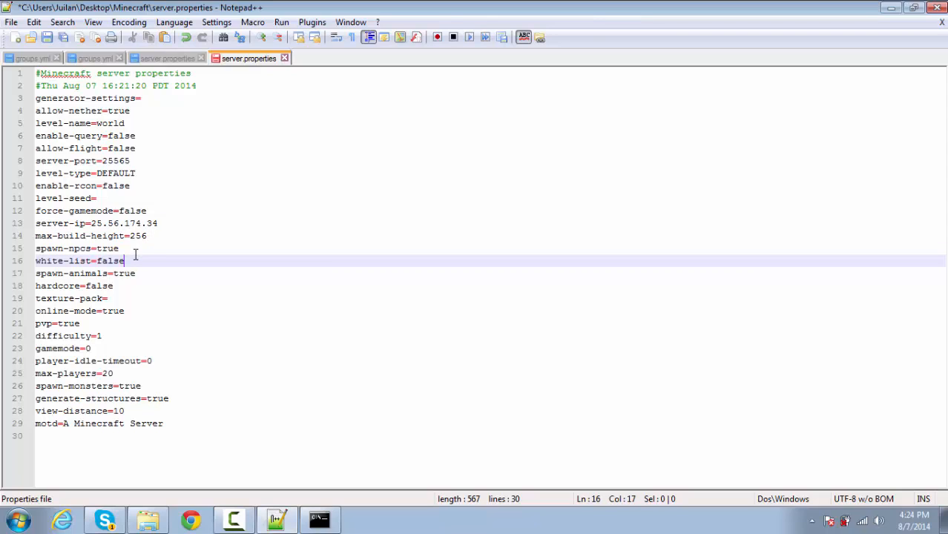
- Replace the motd text in server.properties with "Hehe"
left_click_drag(133, 260, 159, 266)
left_click(114, 299)
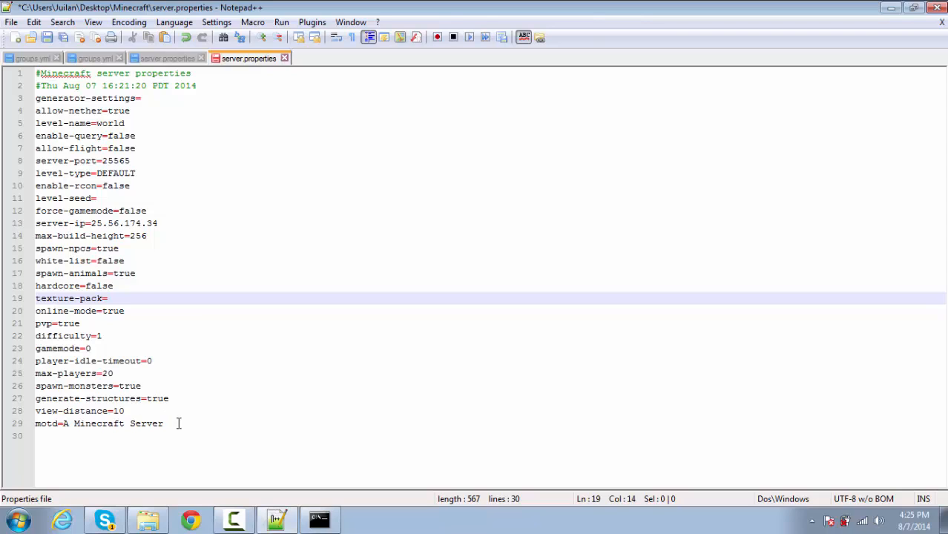
left_click_drag(178, 422, 65, 425)
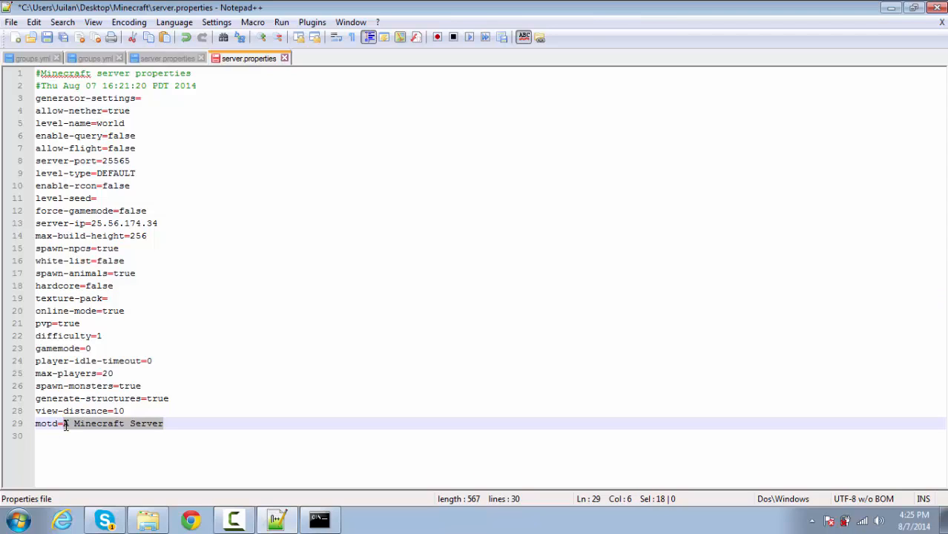
type("Hehe")
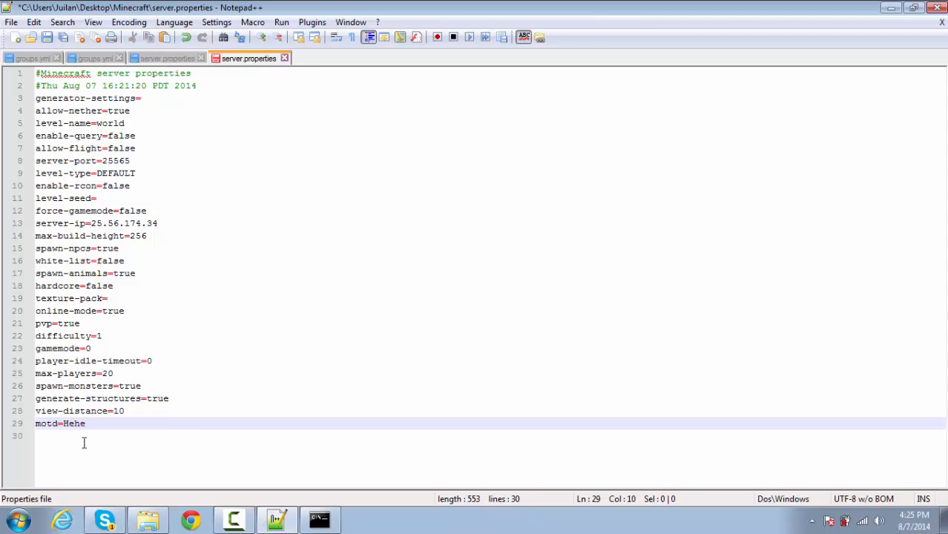
- Save server.properties, then close the text editor and the Command Prompt
left_click(48, 39)
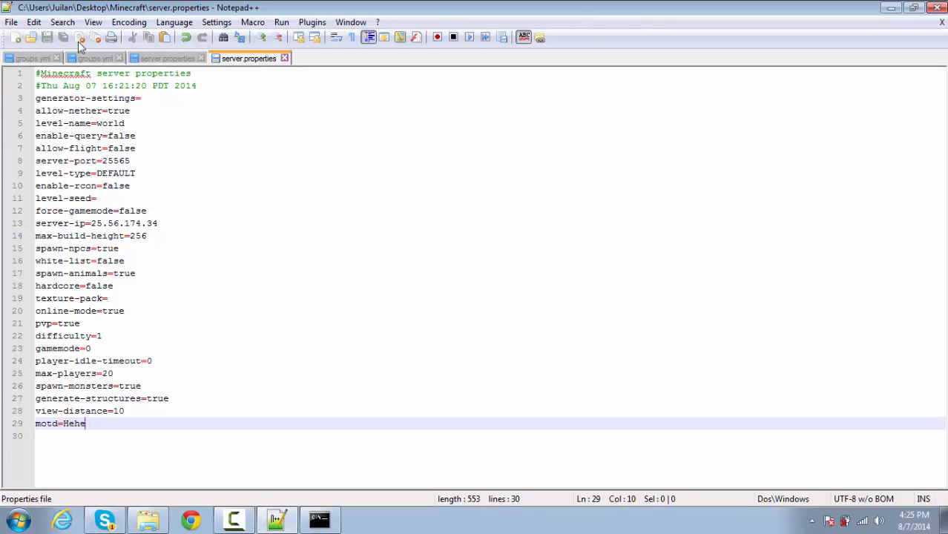
left_click(937, 7)
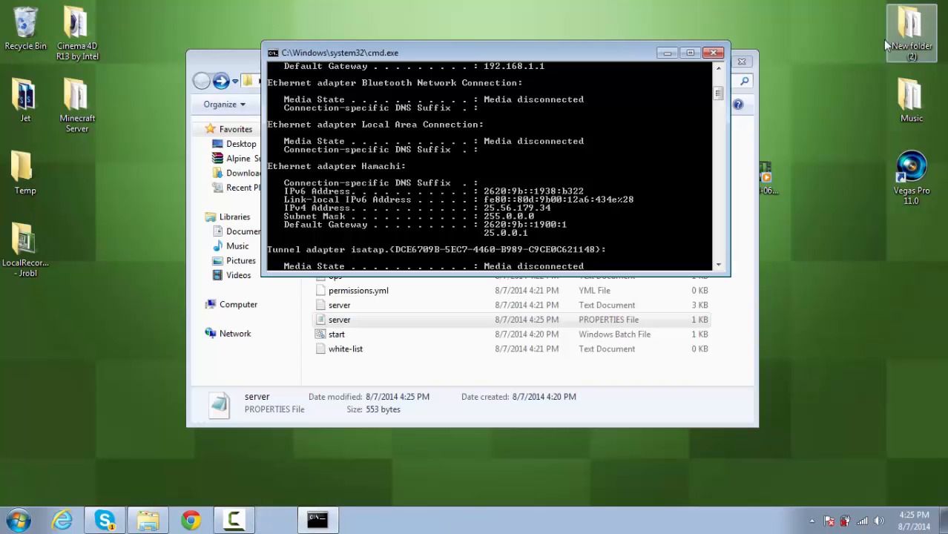
left_click(713, 53)
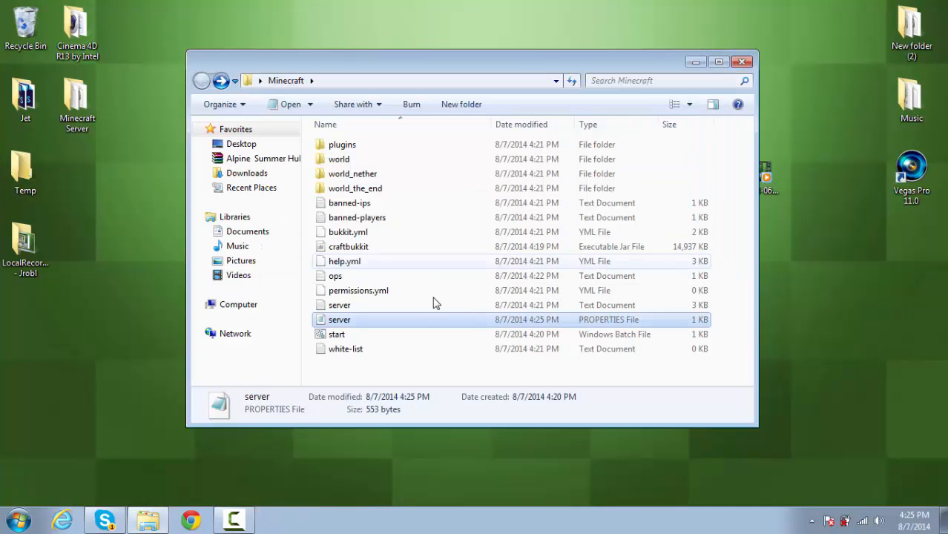
- Add the player's username to the white-list text file, save it and close the file
left_click(392, 366)
double_click(371, 353)
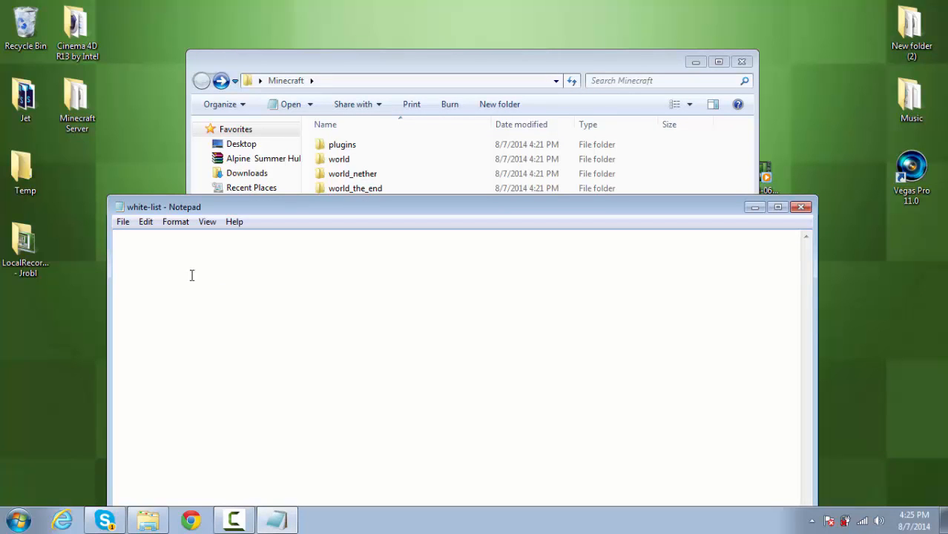
type("Jrobl")
left_click(123, 222)
left_click(160, 269)
left_click(801, 207)
- Run the server's start batch file, then find and open the Minecraft launcher and start the game
double_click(383, 336)
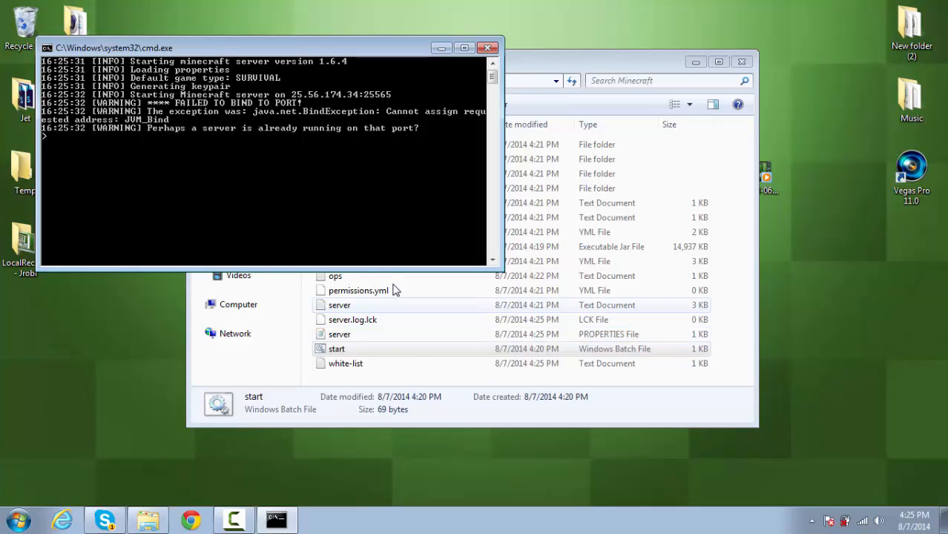
left_click(4, 523)
type("minecra")
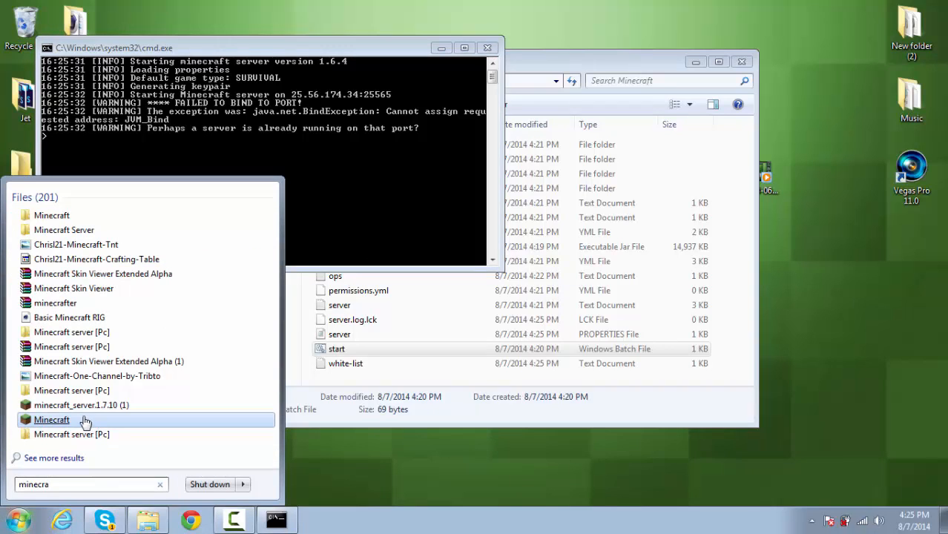
left_click(60, 420)
left_click(513, 273)
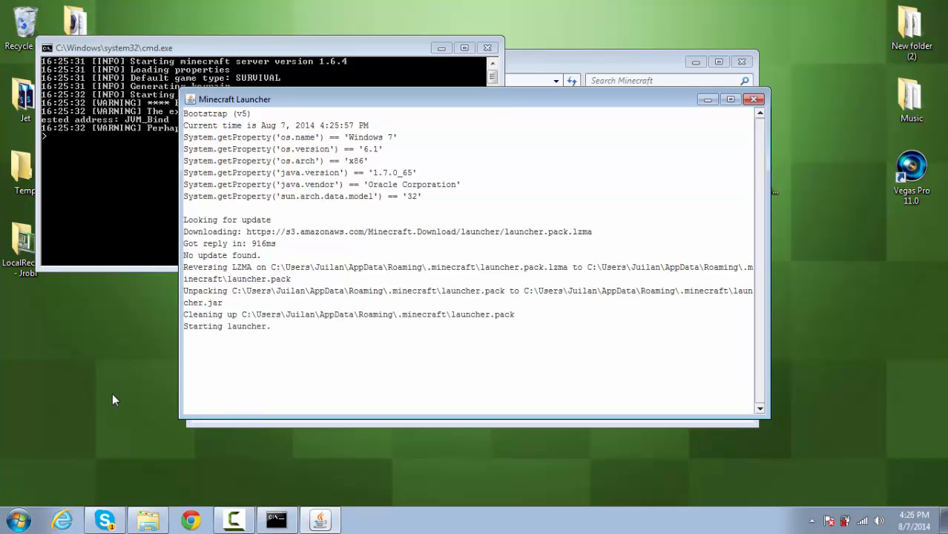
left_click(154, 257)
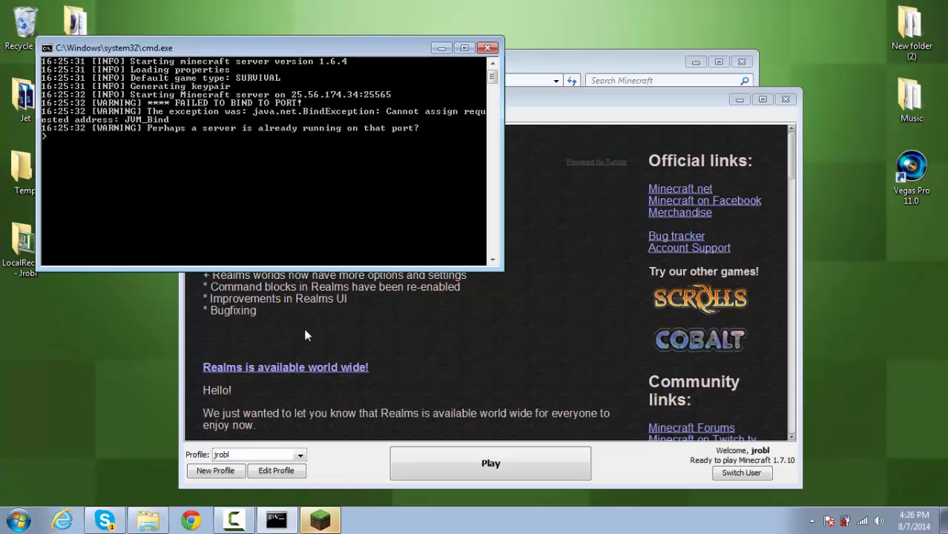
left_click(427, 458)
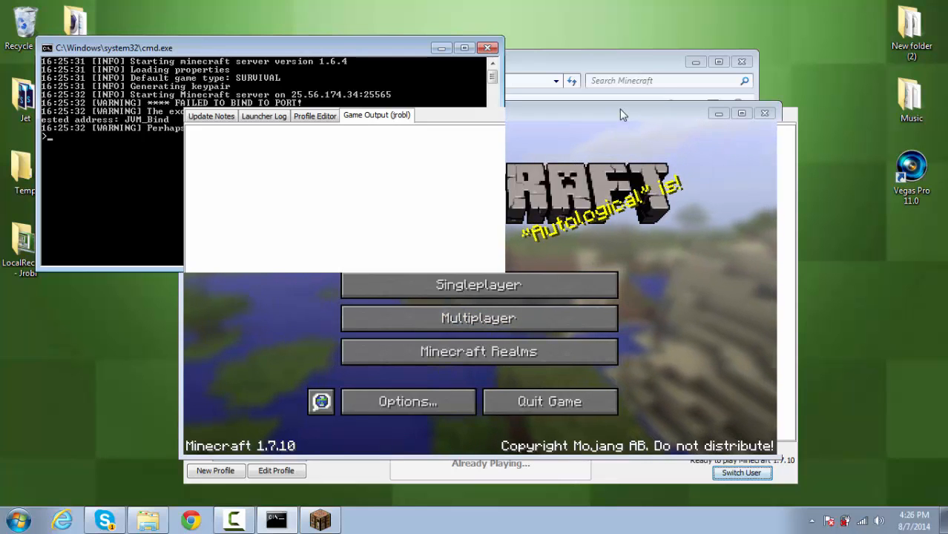
- Add a multiplayer server entry in Minecraft with the server address 1, keeping the name Minecraft Server
left_click_drag(623, 115, 741, 56)
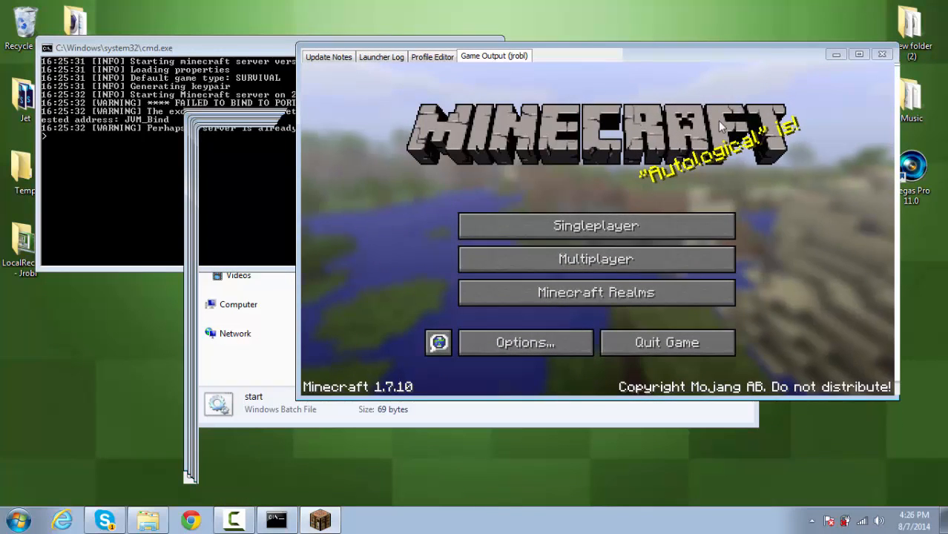
left_click(587, 264)
left_click(748, 330)
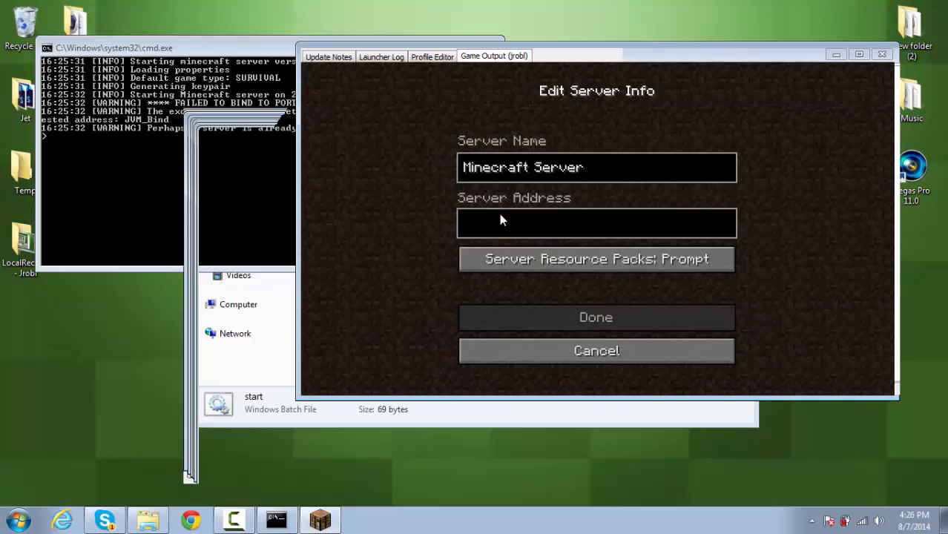
type("1")
left_click(570, 318)
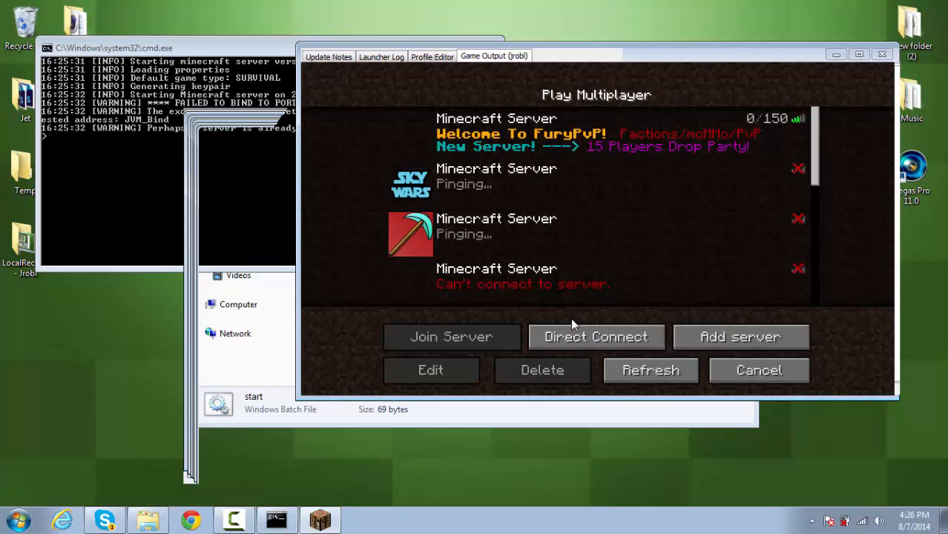
- Look through the multiplayer server list for the new entry and close the game
scroll(620, 217, "down", 1)
scroll(619, 216, "down", 5)
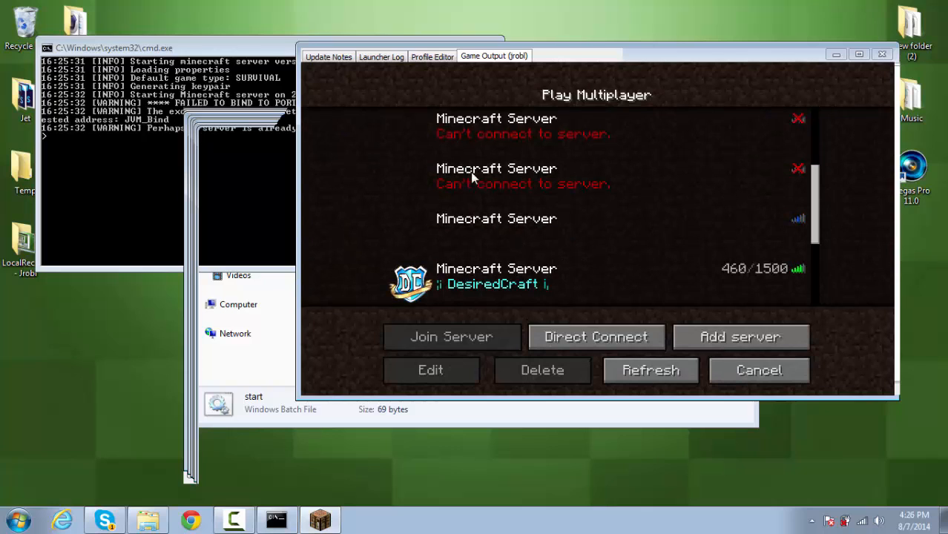
left_click(884, 55)
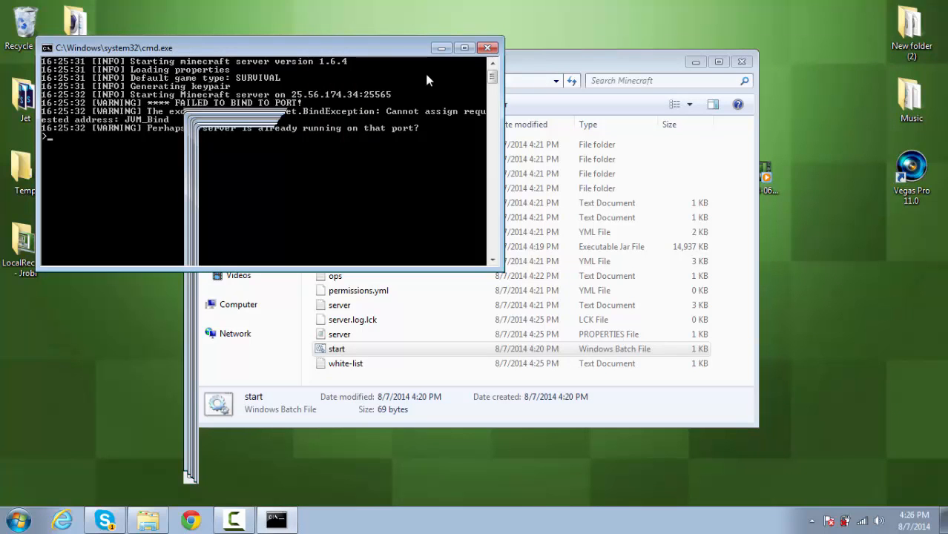
- Try to grant the player operator status with the op command in the server console
left_click_drag(388, 50, 427, 67)
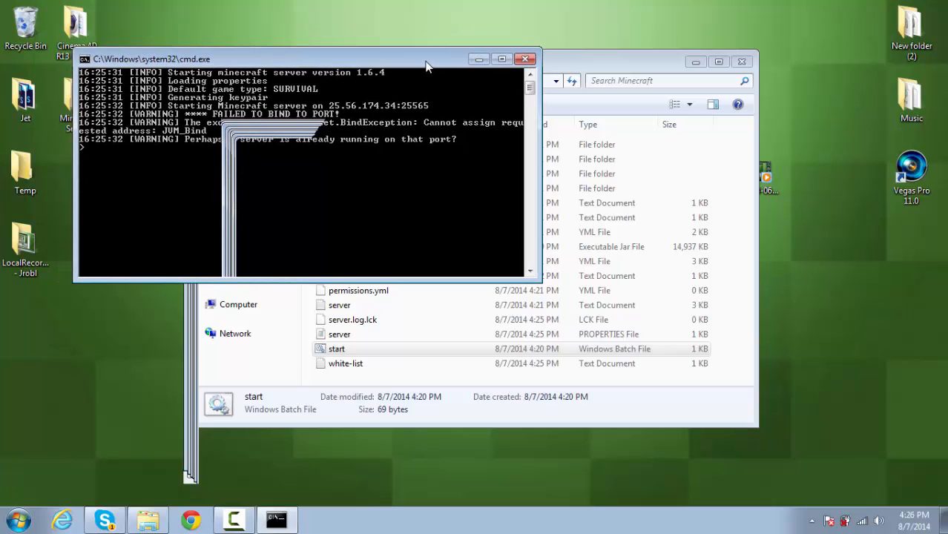
type("op jrobl")
key("Return")
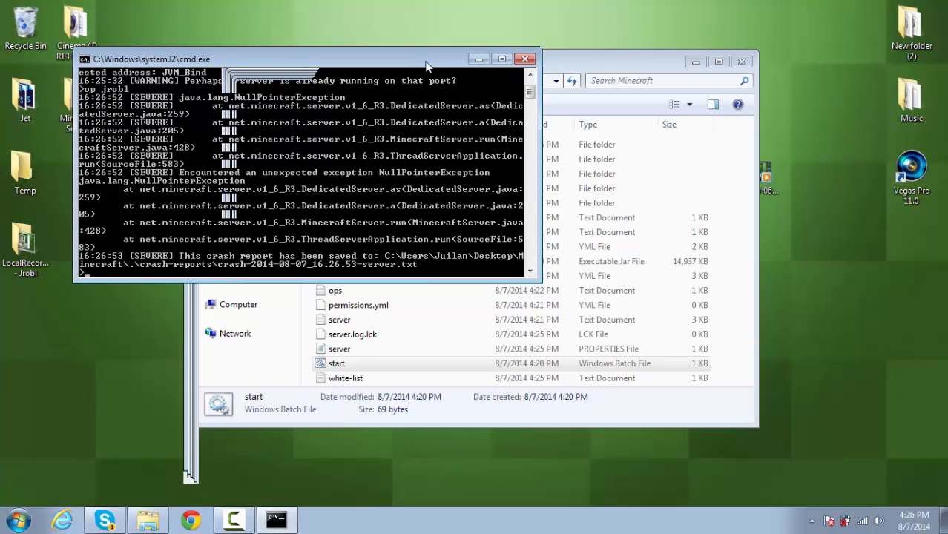
- Enter the command gamemode 1 in the server console
type("gamemode 1")
key("Return")
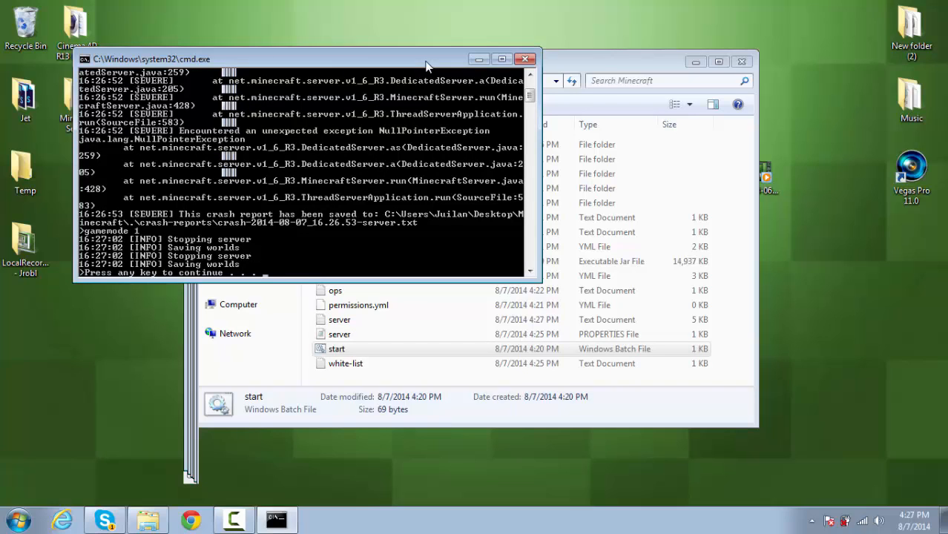
- Dismiss the stopped server console and move the Minecraft folder window aside on the desktop
key("Return")
mouse_move(440, 63)
left_mouse_down()
mouse_move(519, 94)
mouse_move(549, 69)
mouse_move(535, 62)
left_mouse_up()
mouse_move(233, 483)
left_mouse_down()
mouse_move(90, 288)
mouse_move(194, 378)
left_mouse_up()
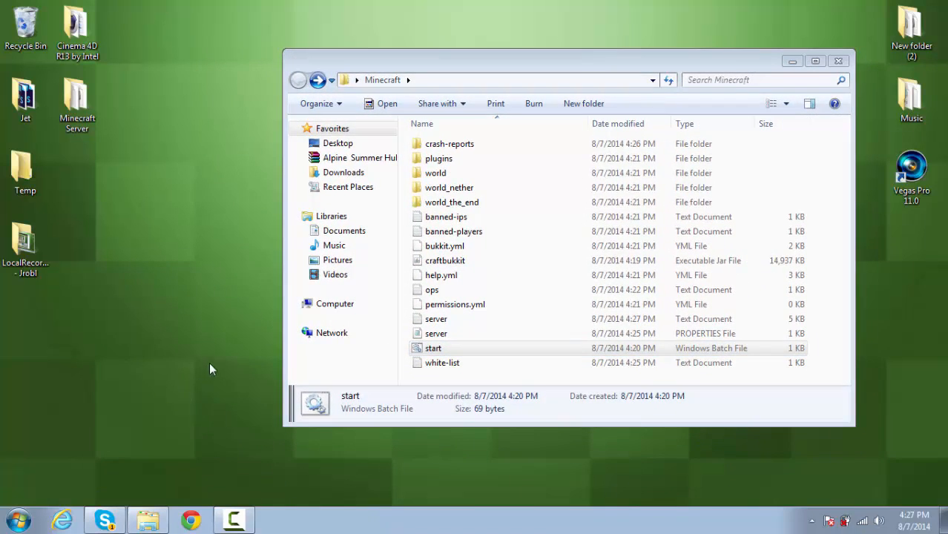